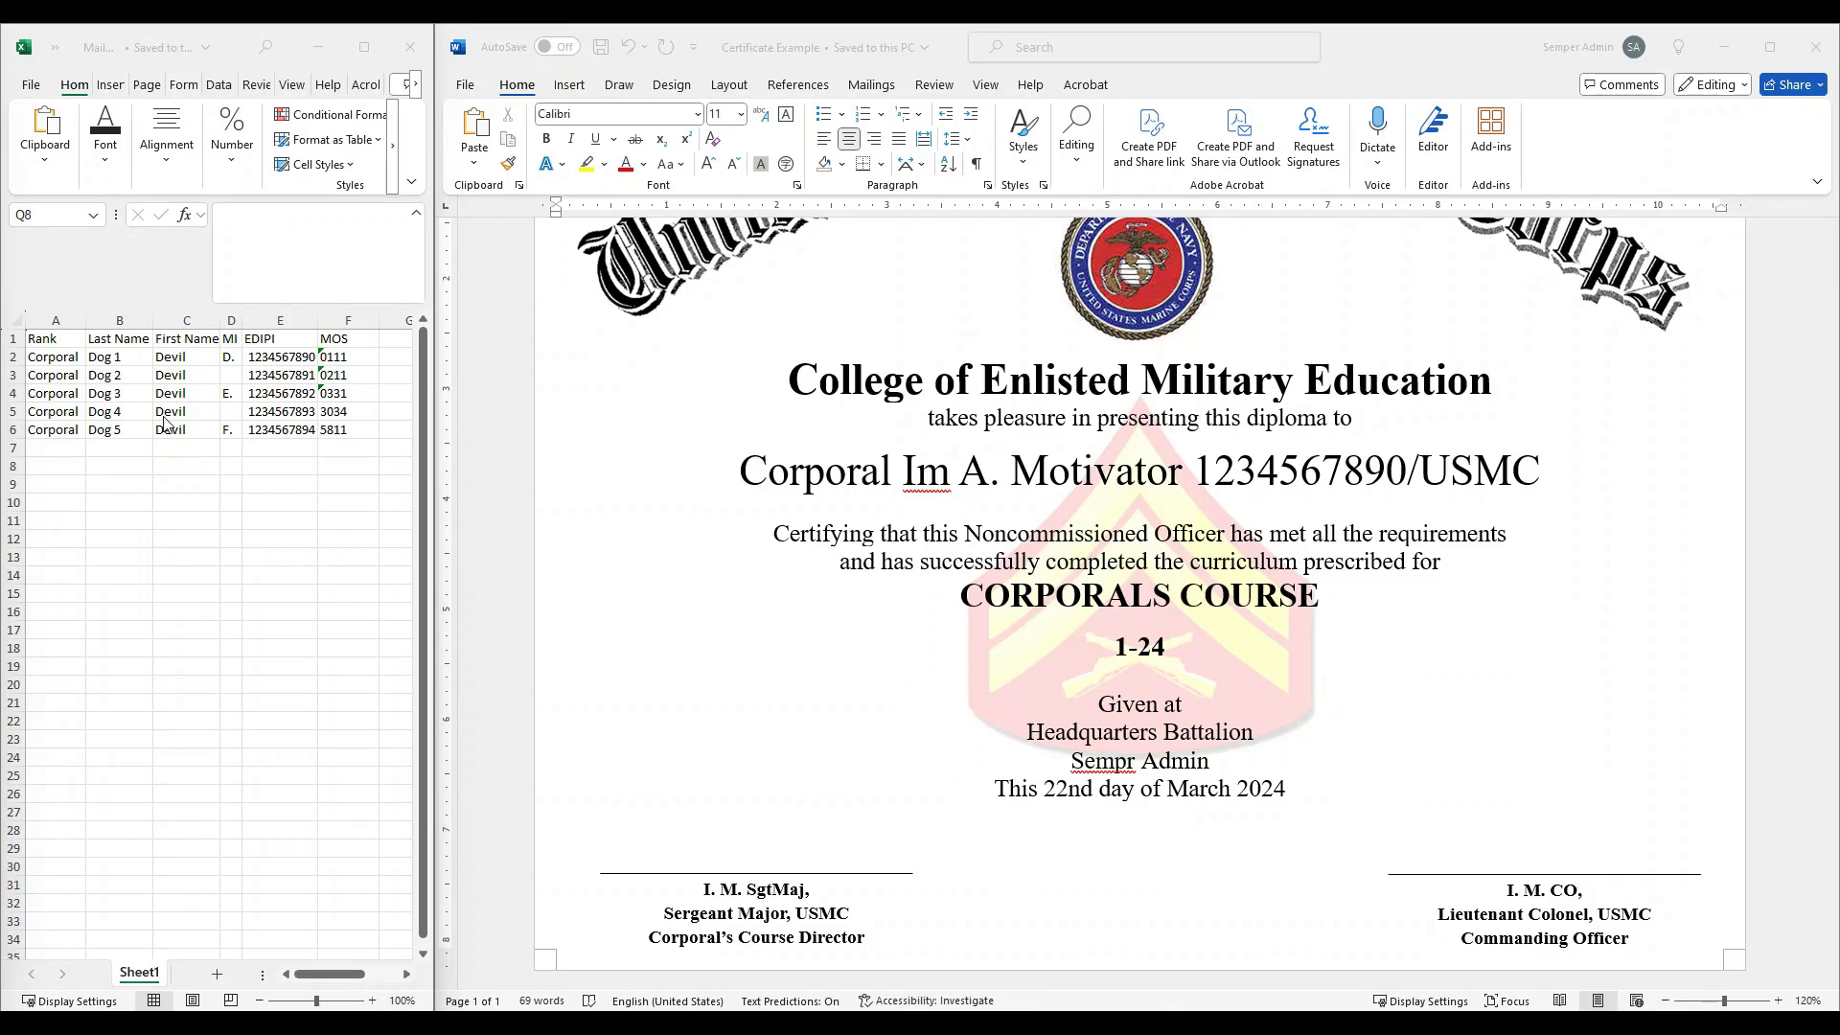
- From the certificate's name line, start the Step-by-Step Mail Merge Wizard and browse for a recipient list
{"action": "left_click", "coordinate": [831, 471]}
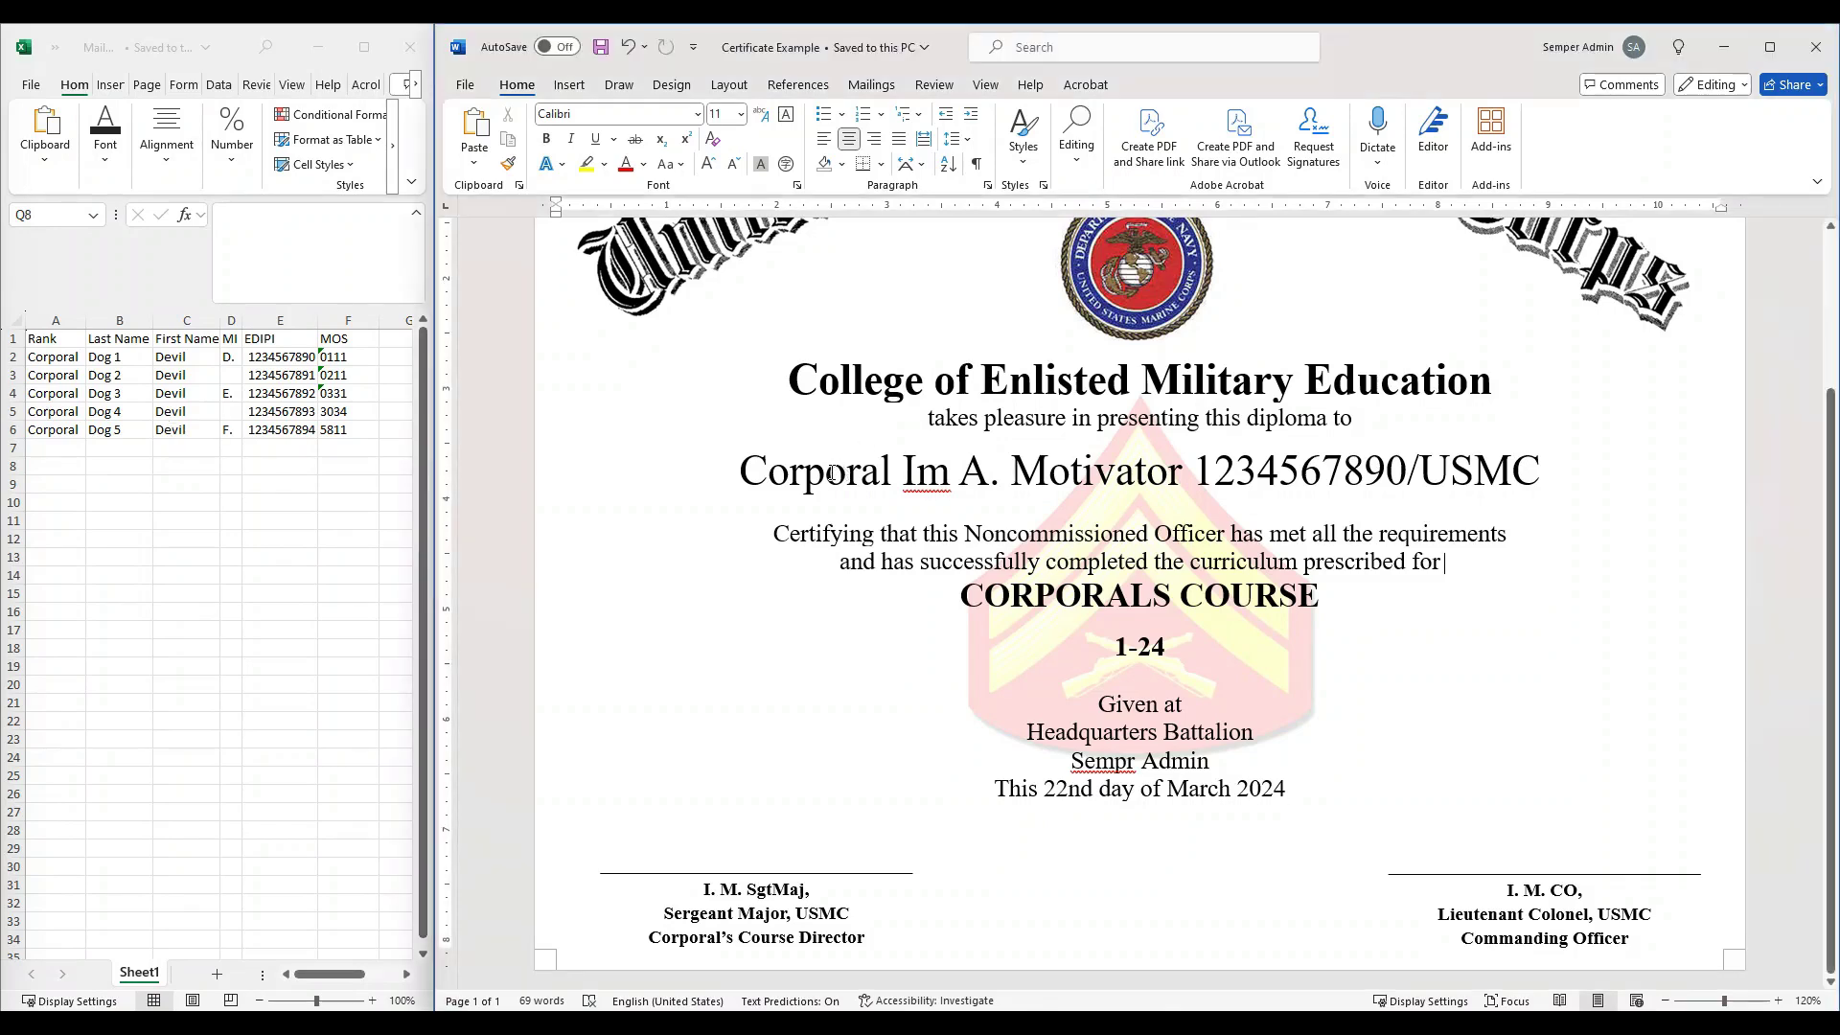
{"action": "left_click", "coordinate": [925, 471]}
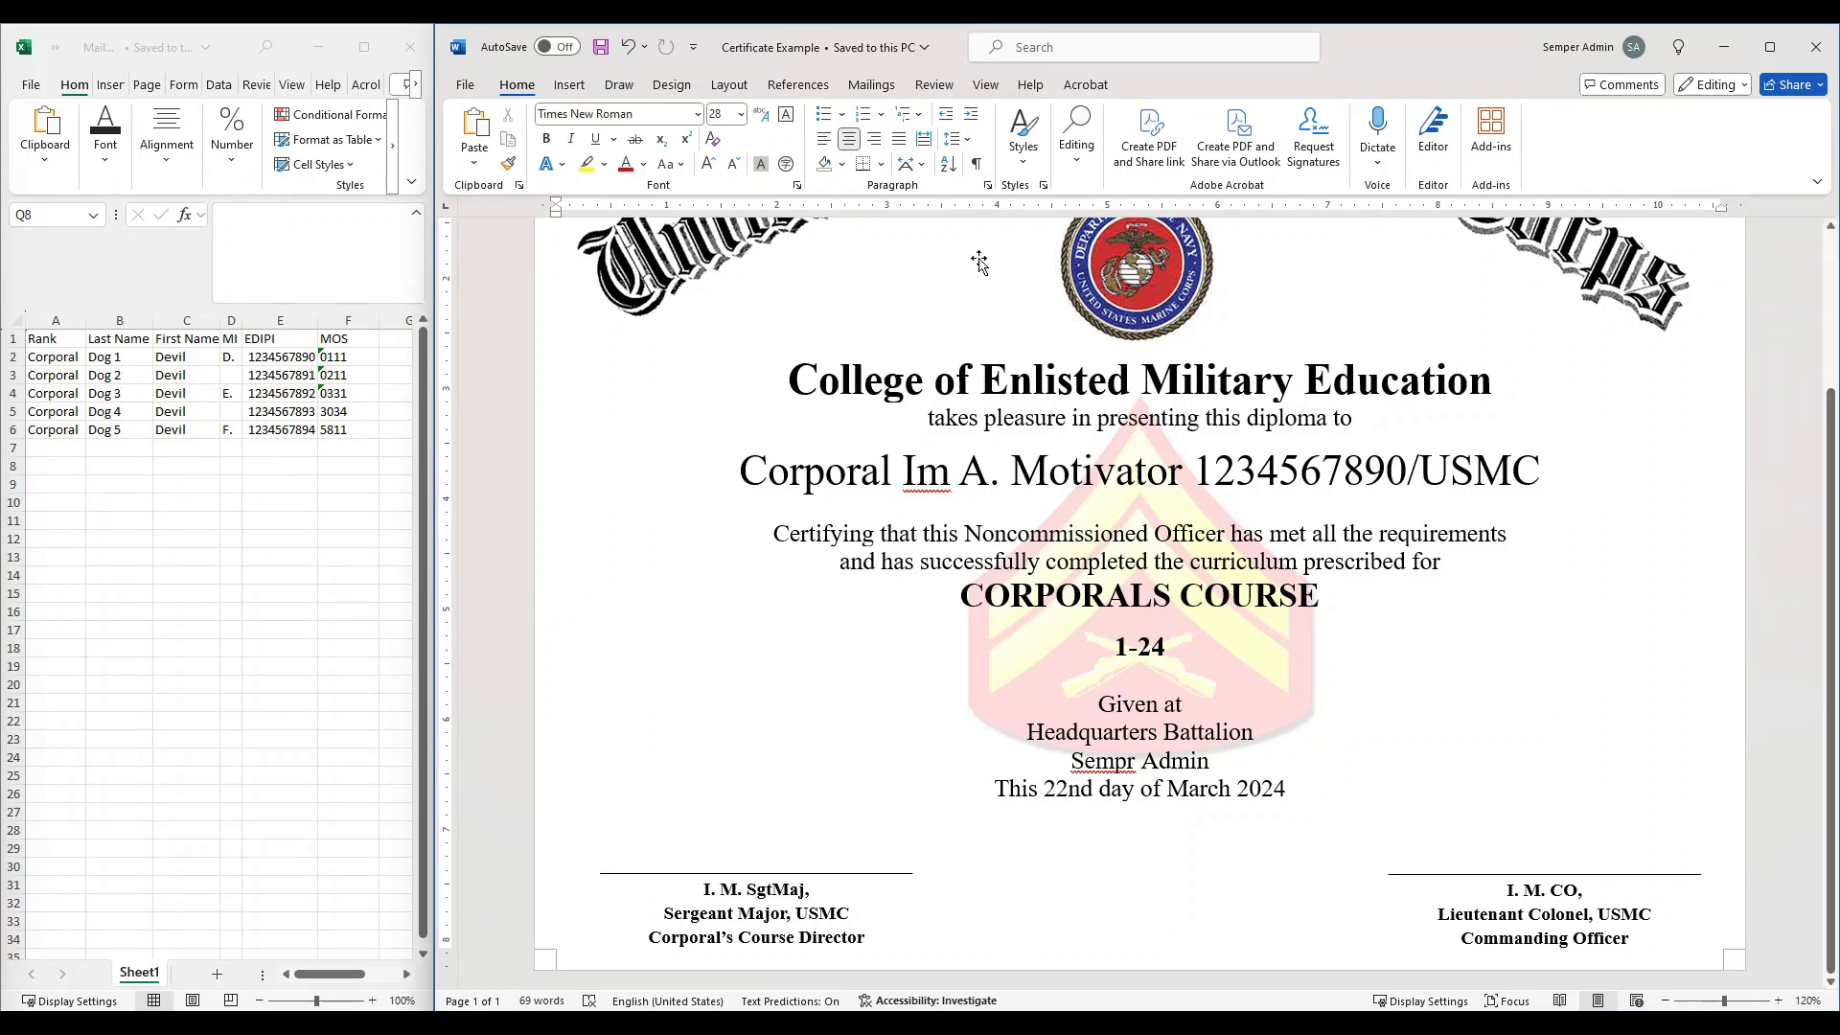
{"action": "left_click", "coordinate": [874, 85]}
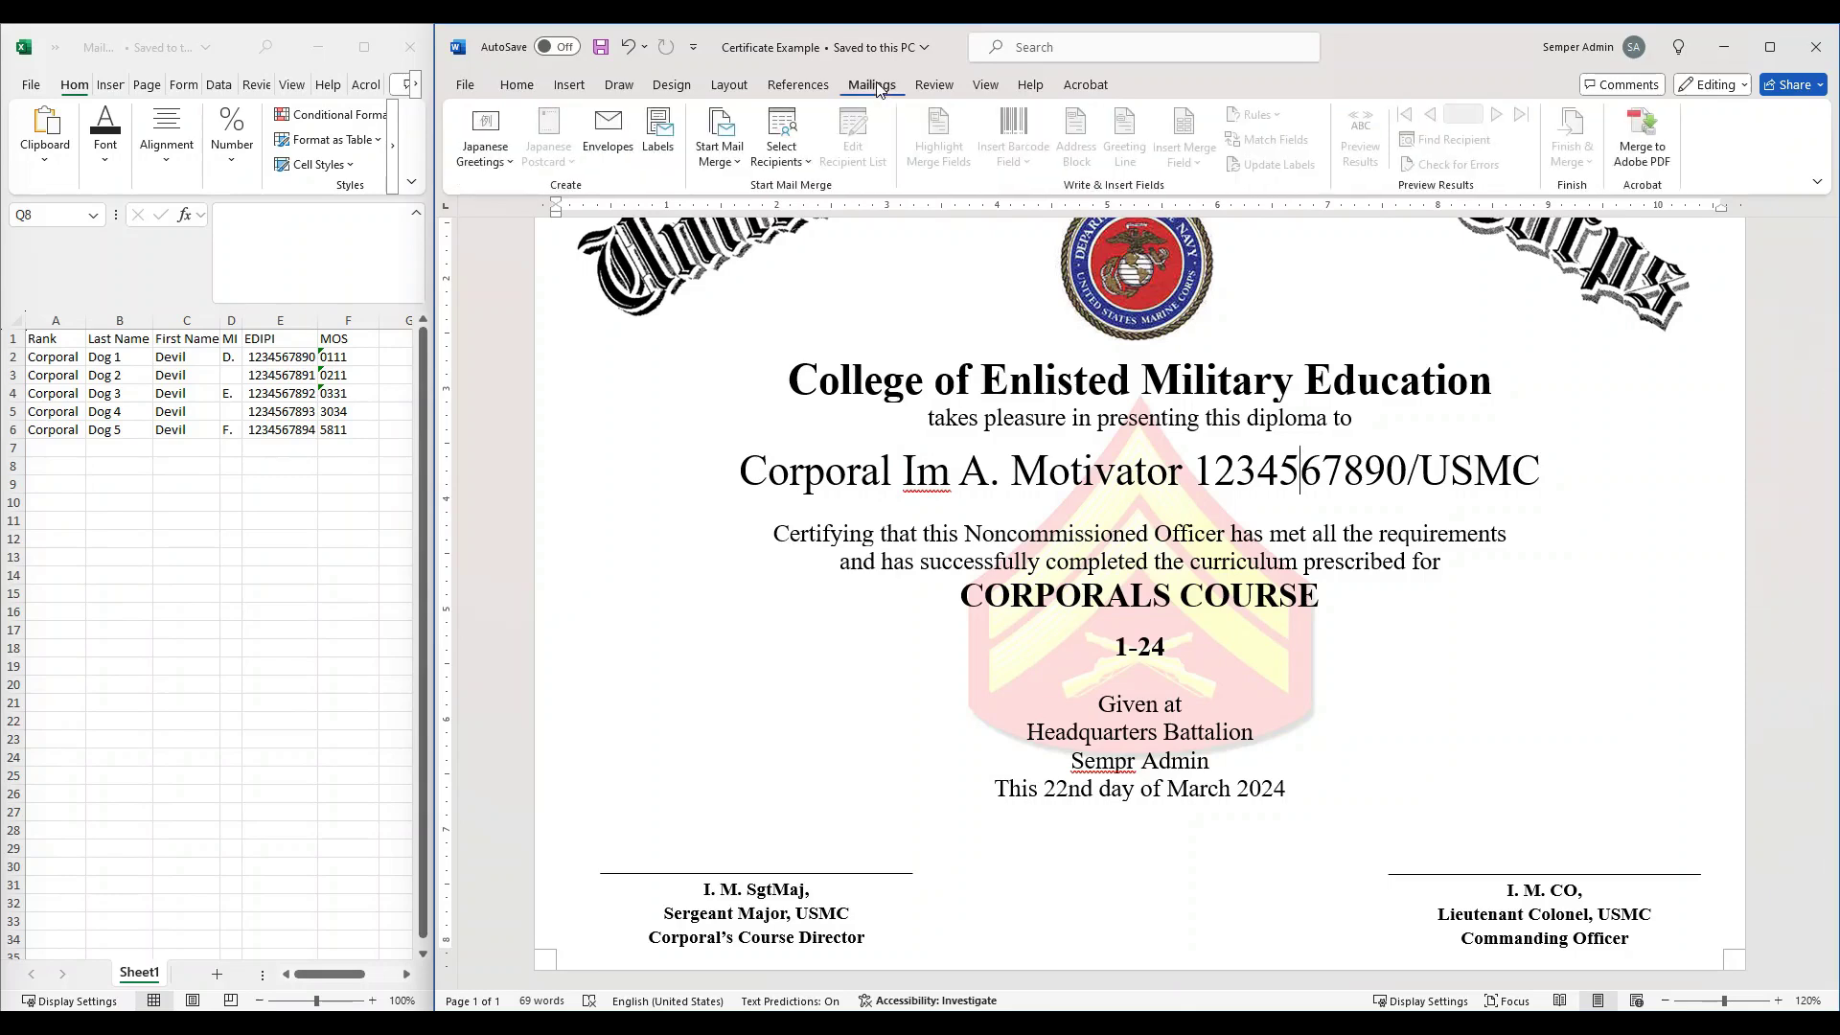
{"action": "left_click", "coordinate": [727, 169]}
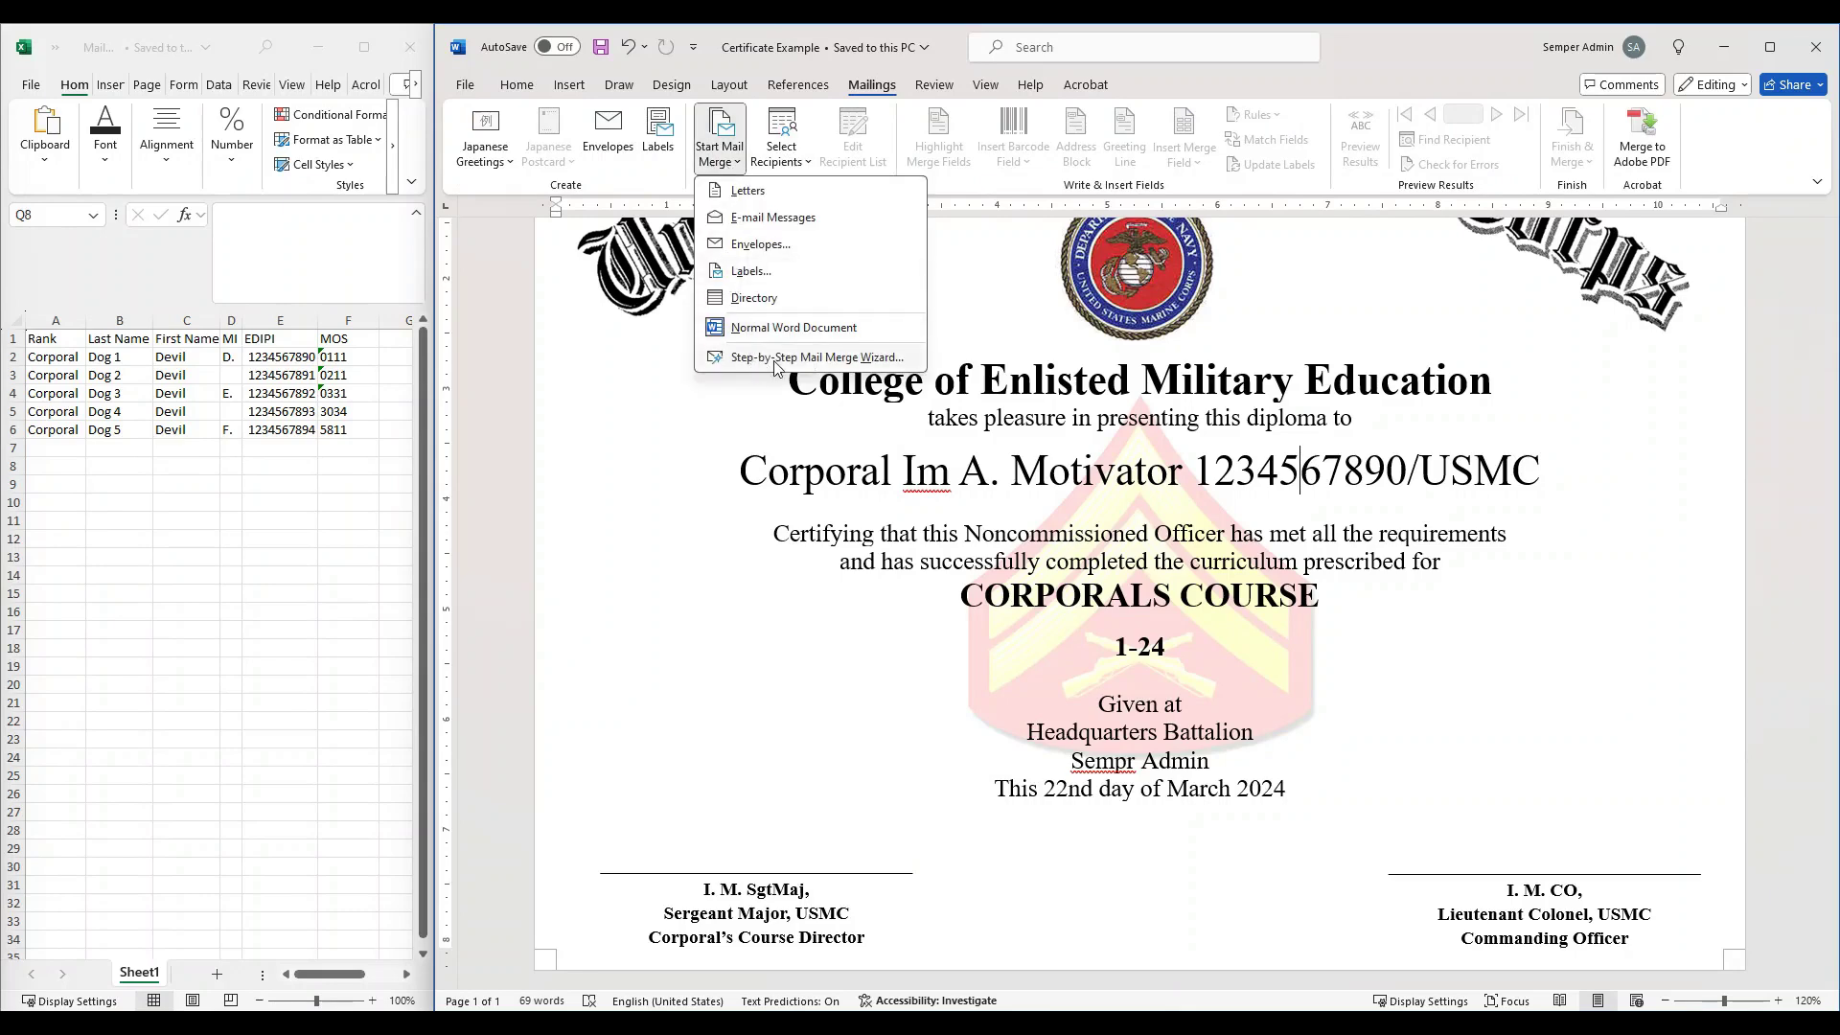
{"action": "left_click", "coordinate": [872, 358]}
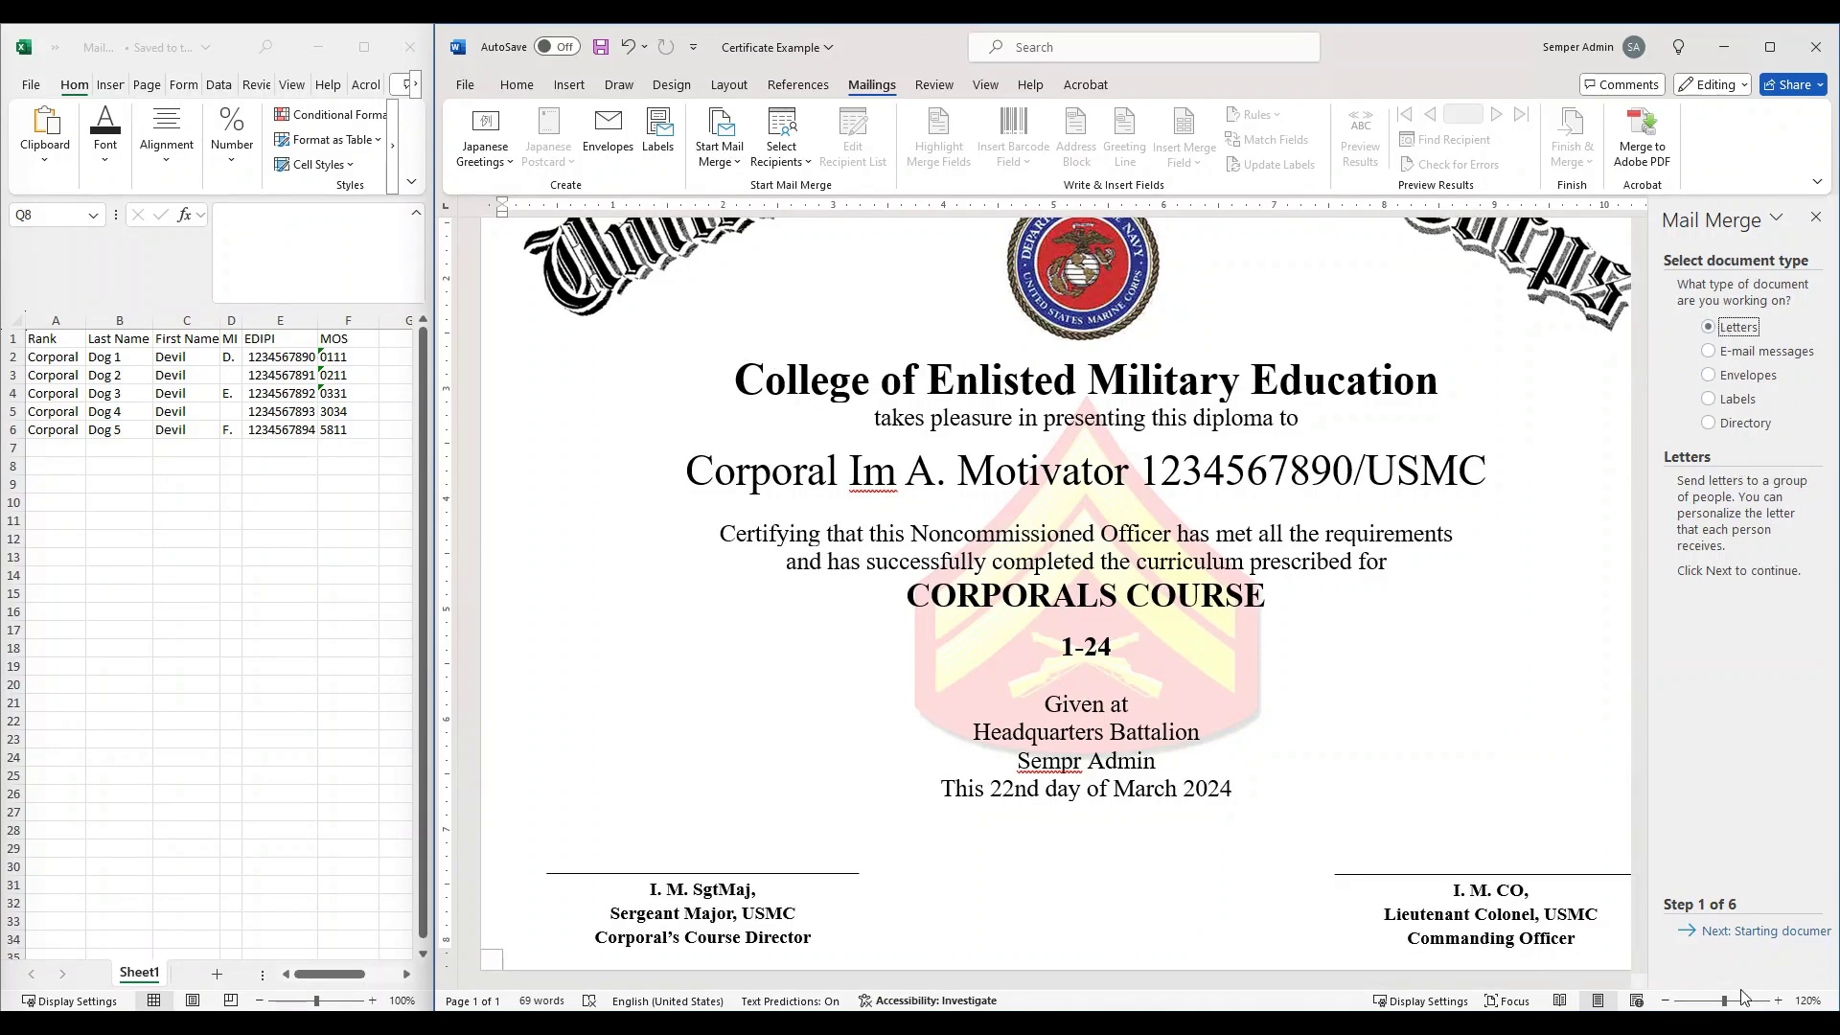
{"action": "left_click", "coordinate": [1743, 930]}
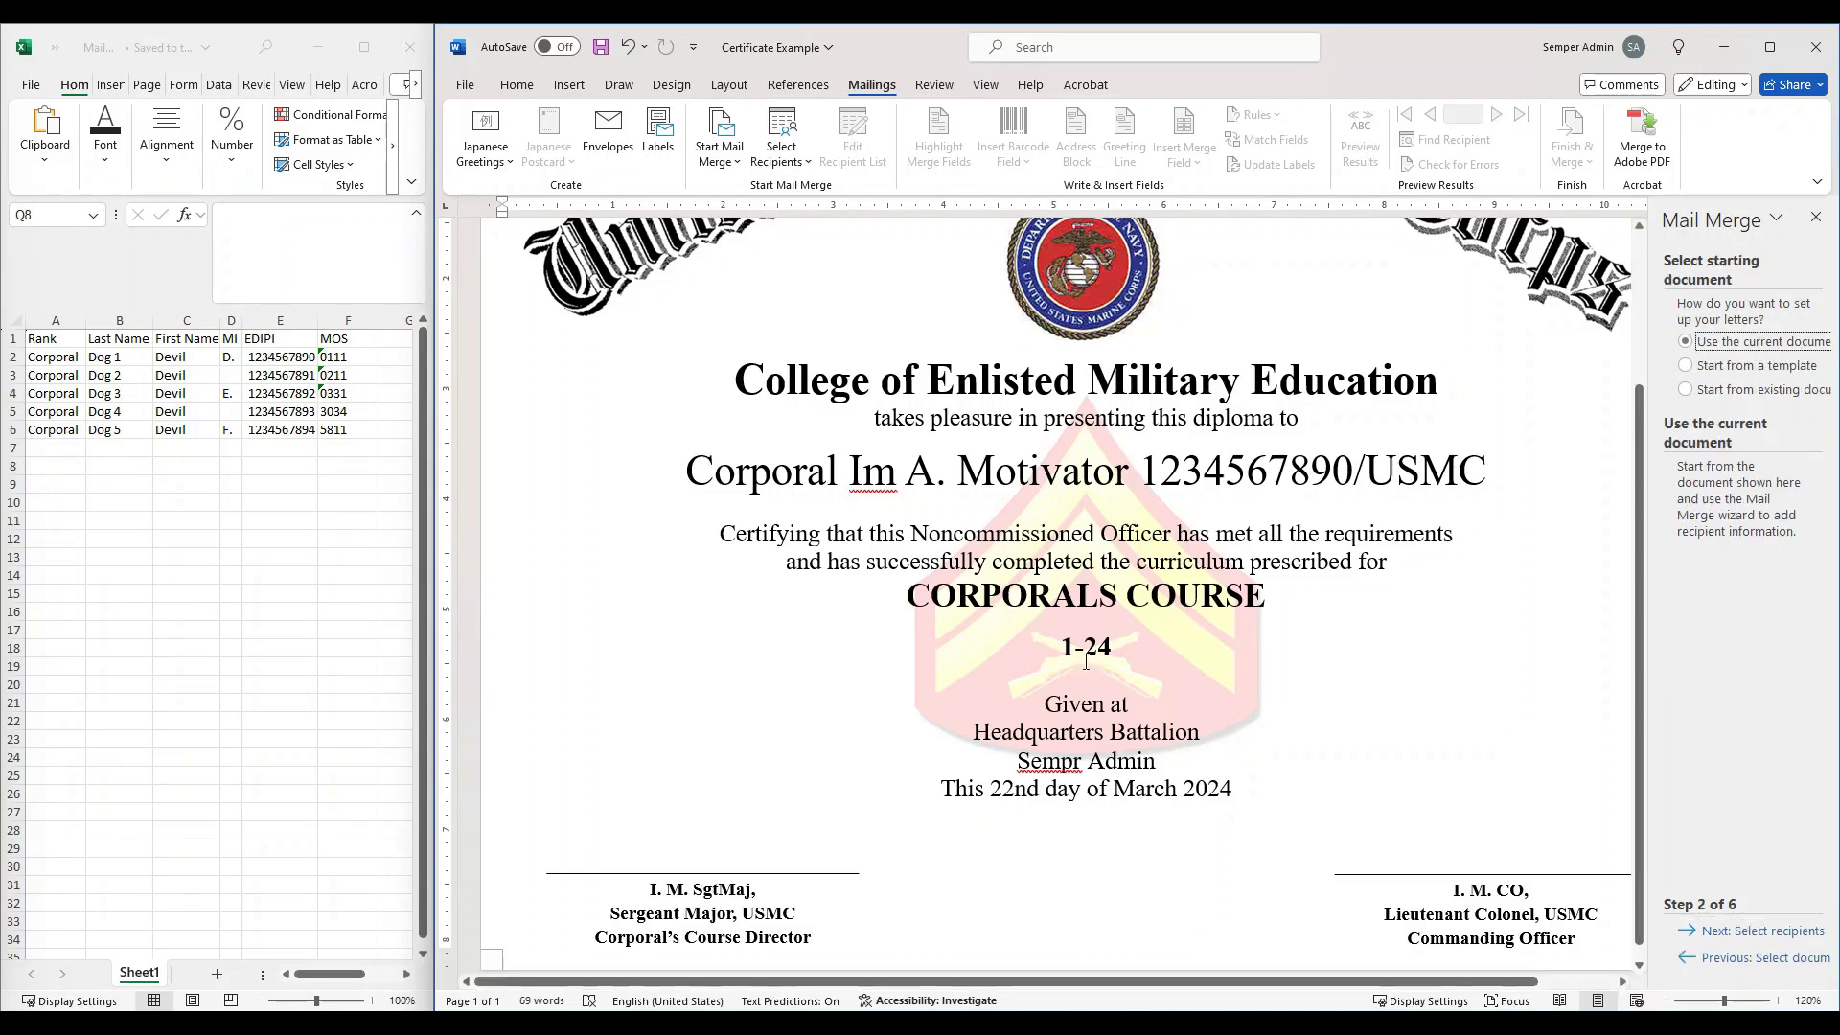
{"action": "left_click", "coordinate": [1772, 932]}
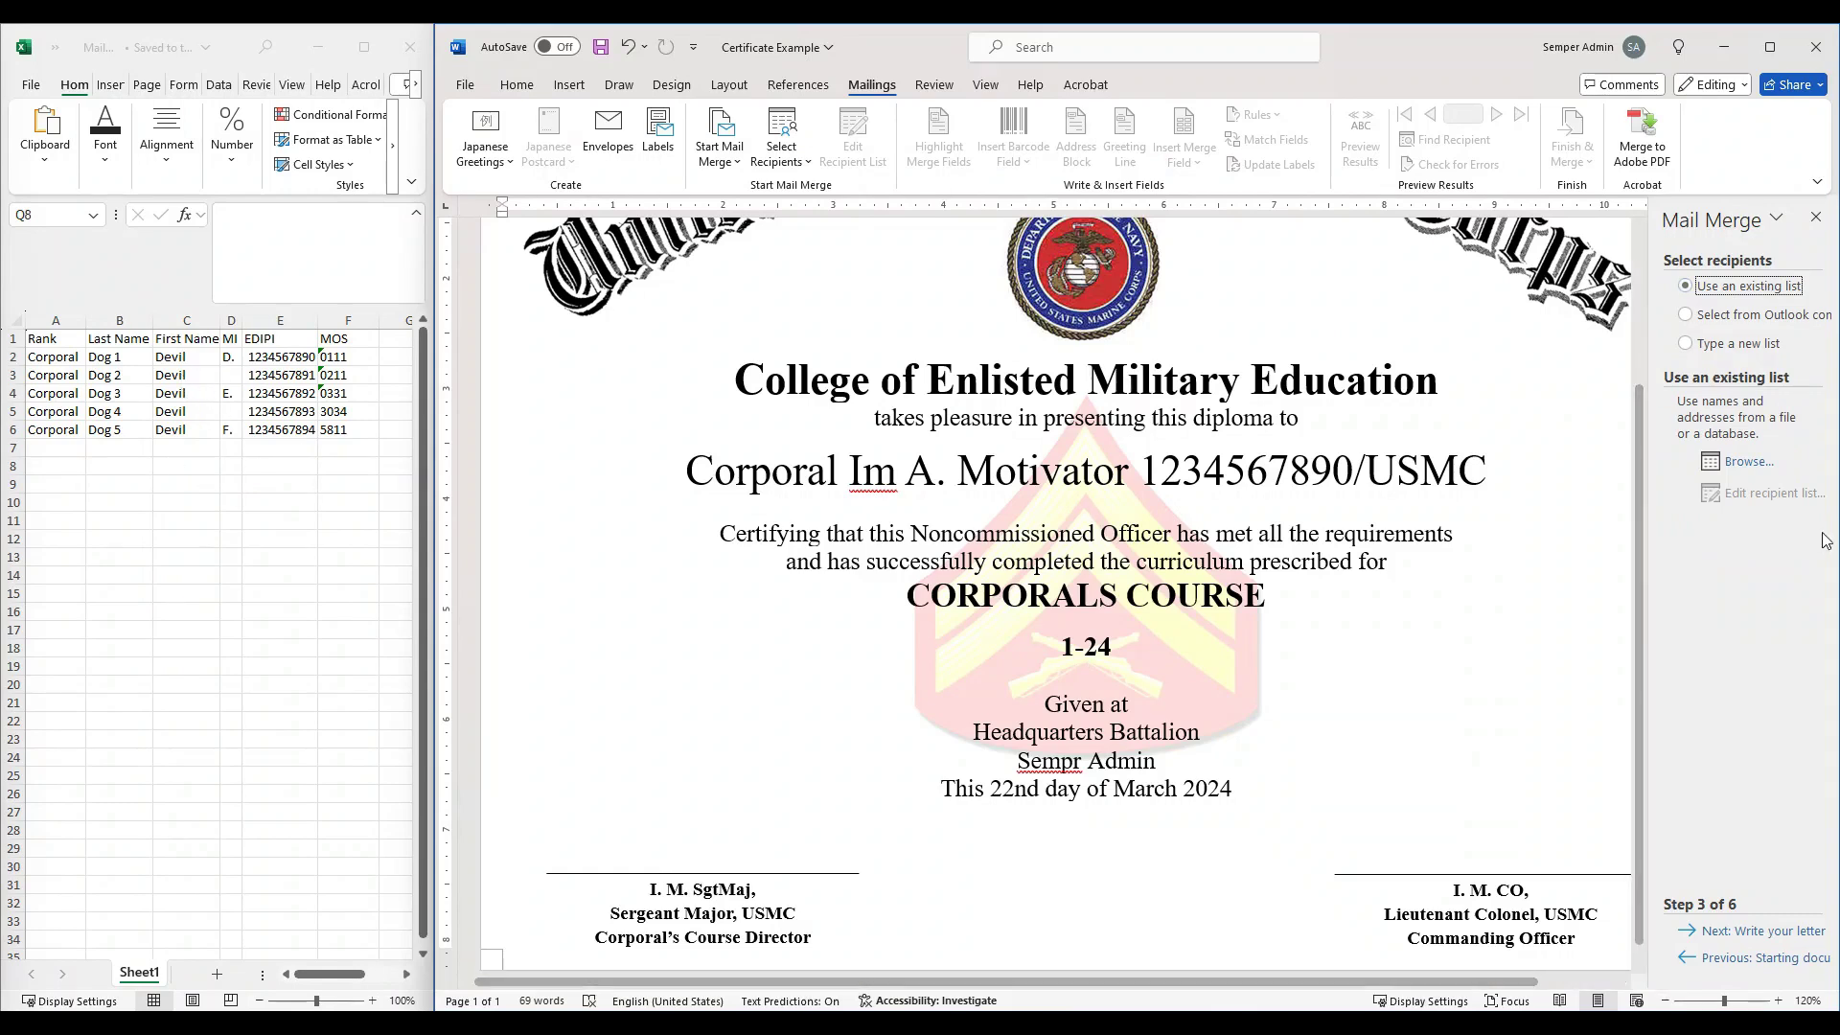
{"action": "left_click", "coordinate": [1759, 464]}
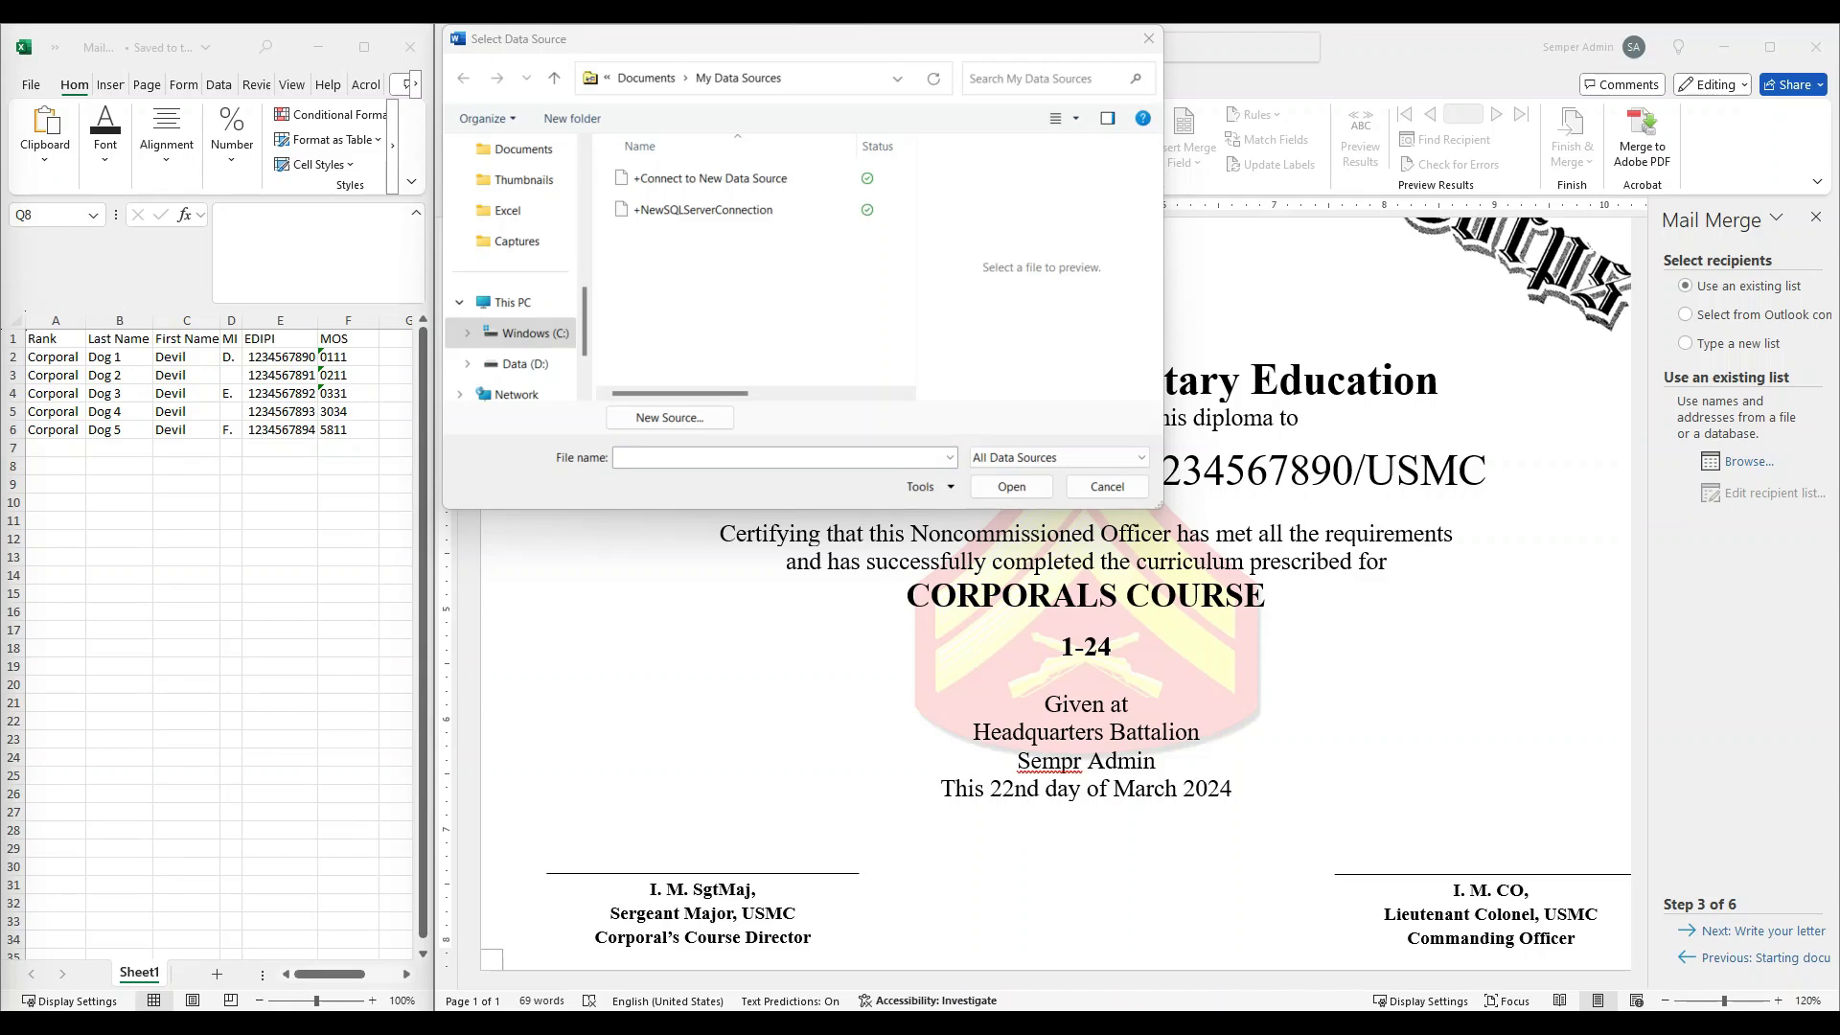
- Open the Mail Merge Roster workbook from the Excel folder as the recipient data source
{"action": "left_click", "coordinate": [836, 89]}
{"action": "type", "text": "D:\\Videos\\Captures\\Video Documents\\Excel"}
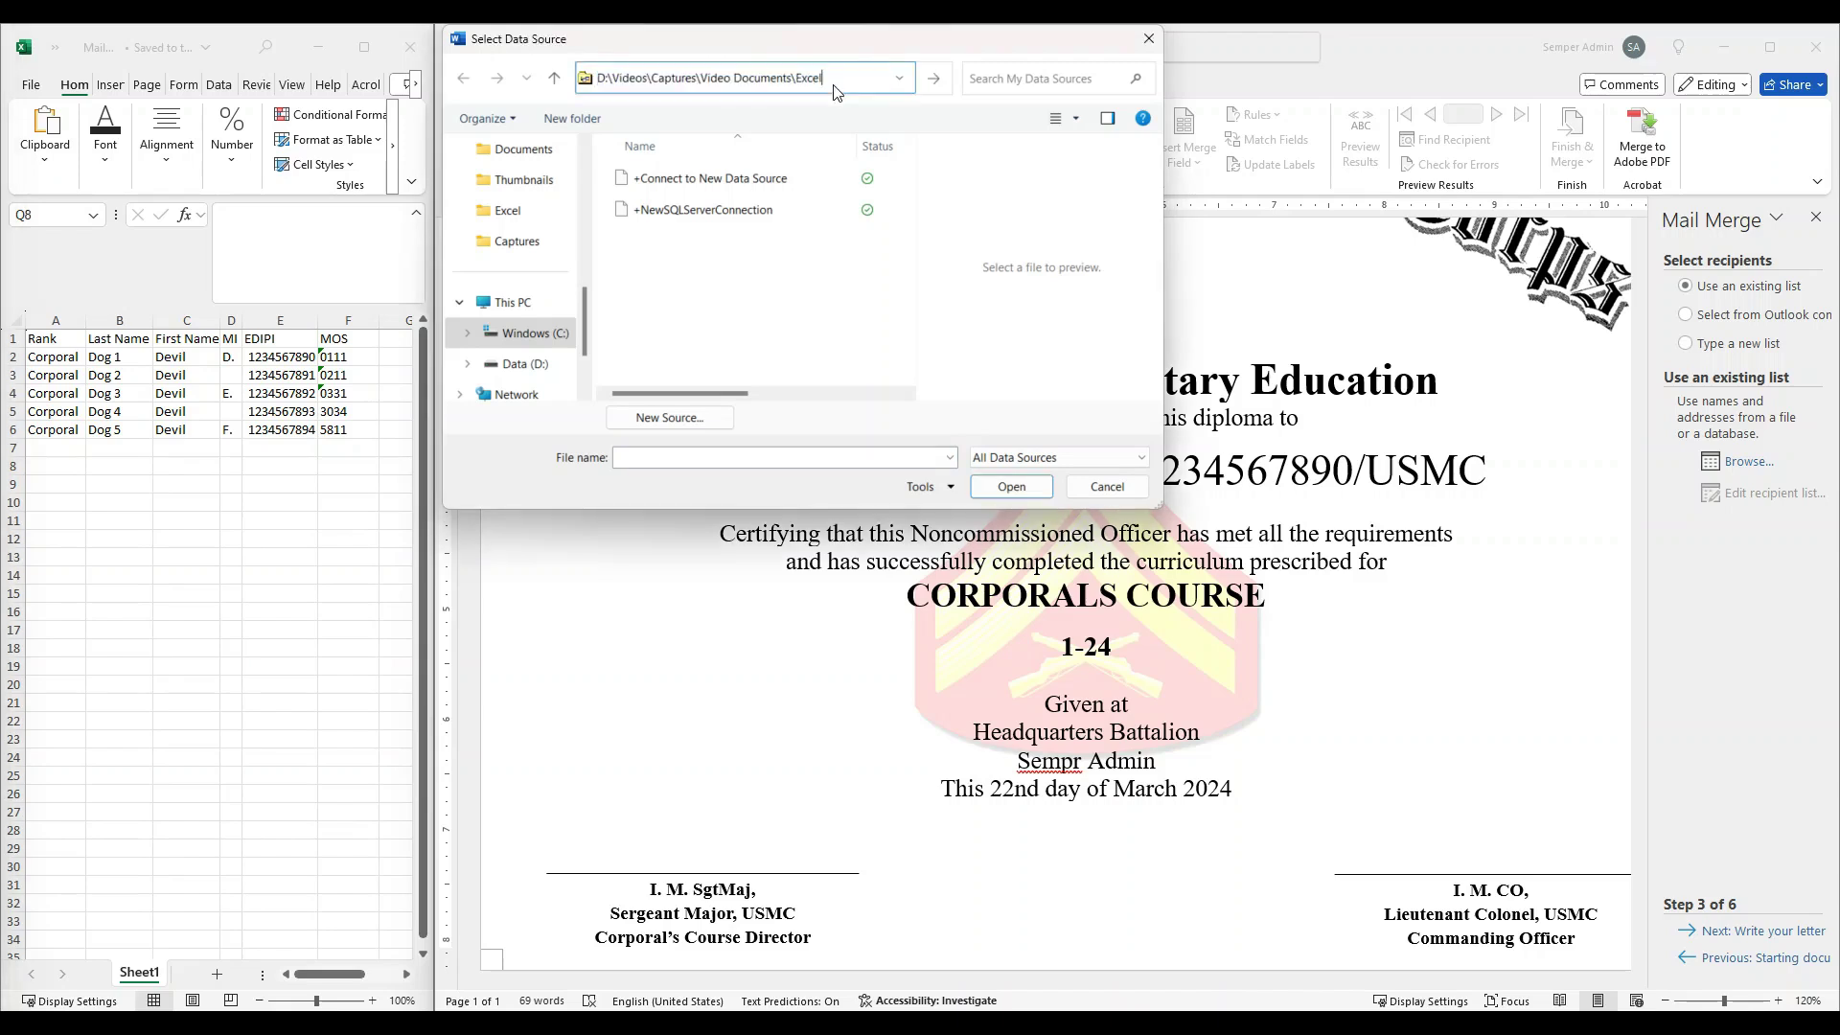
{"action": "key", "text": "Return"}
{"action": "left_click", "coordinate": [814, 261]}
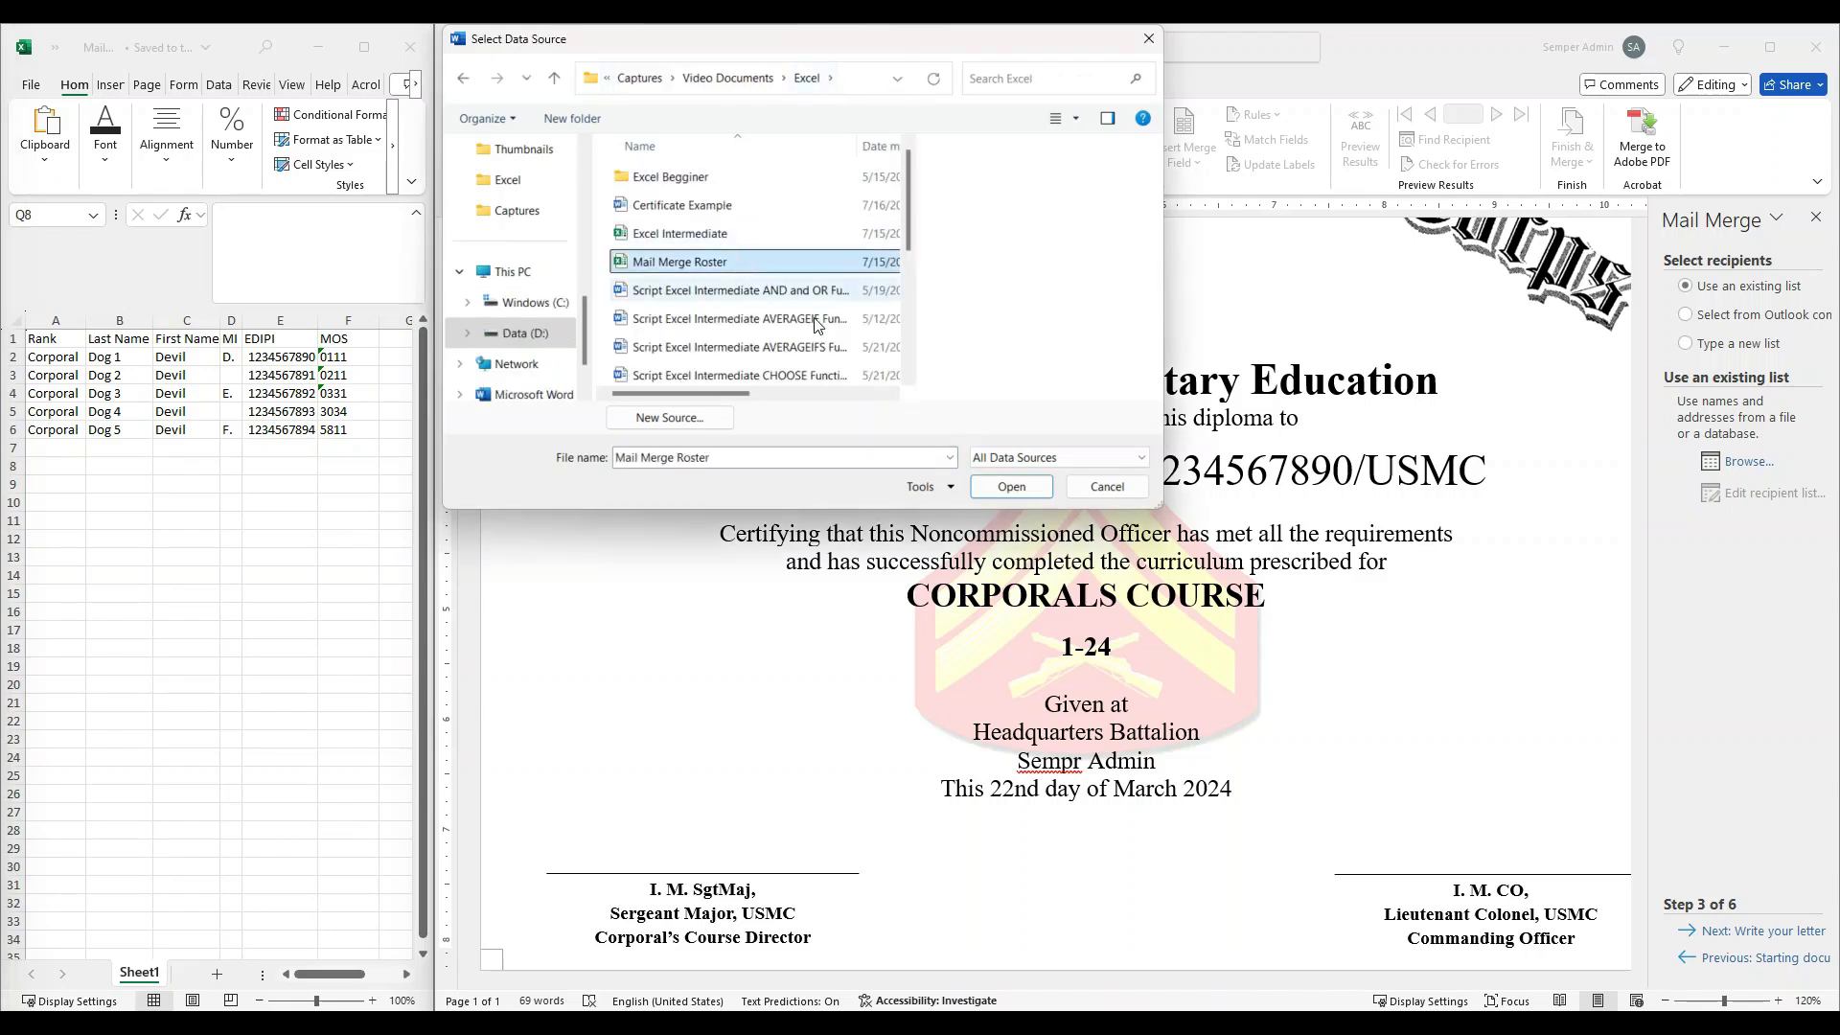
{"action": "left_click", "coordinate": [1004, 491]}
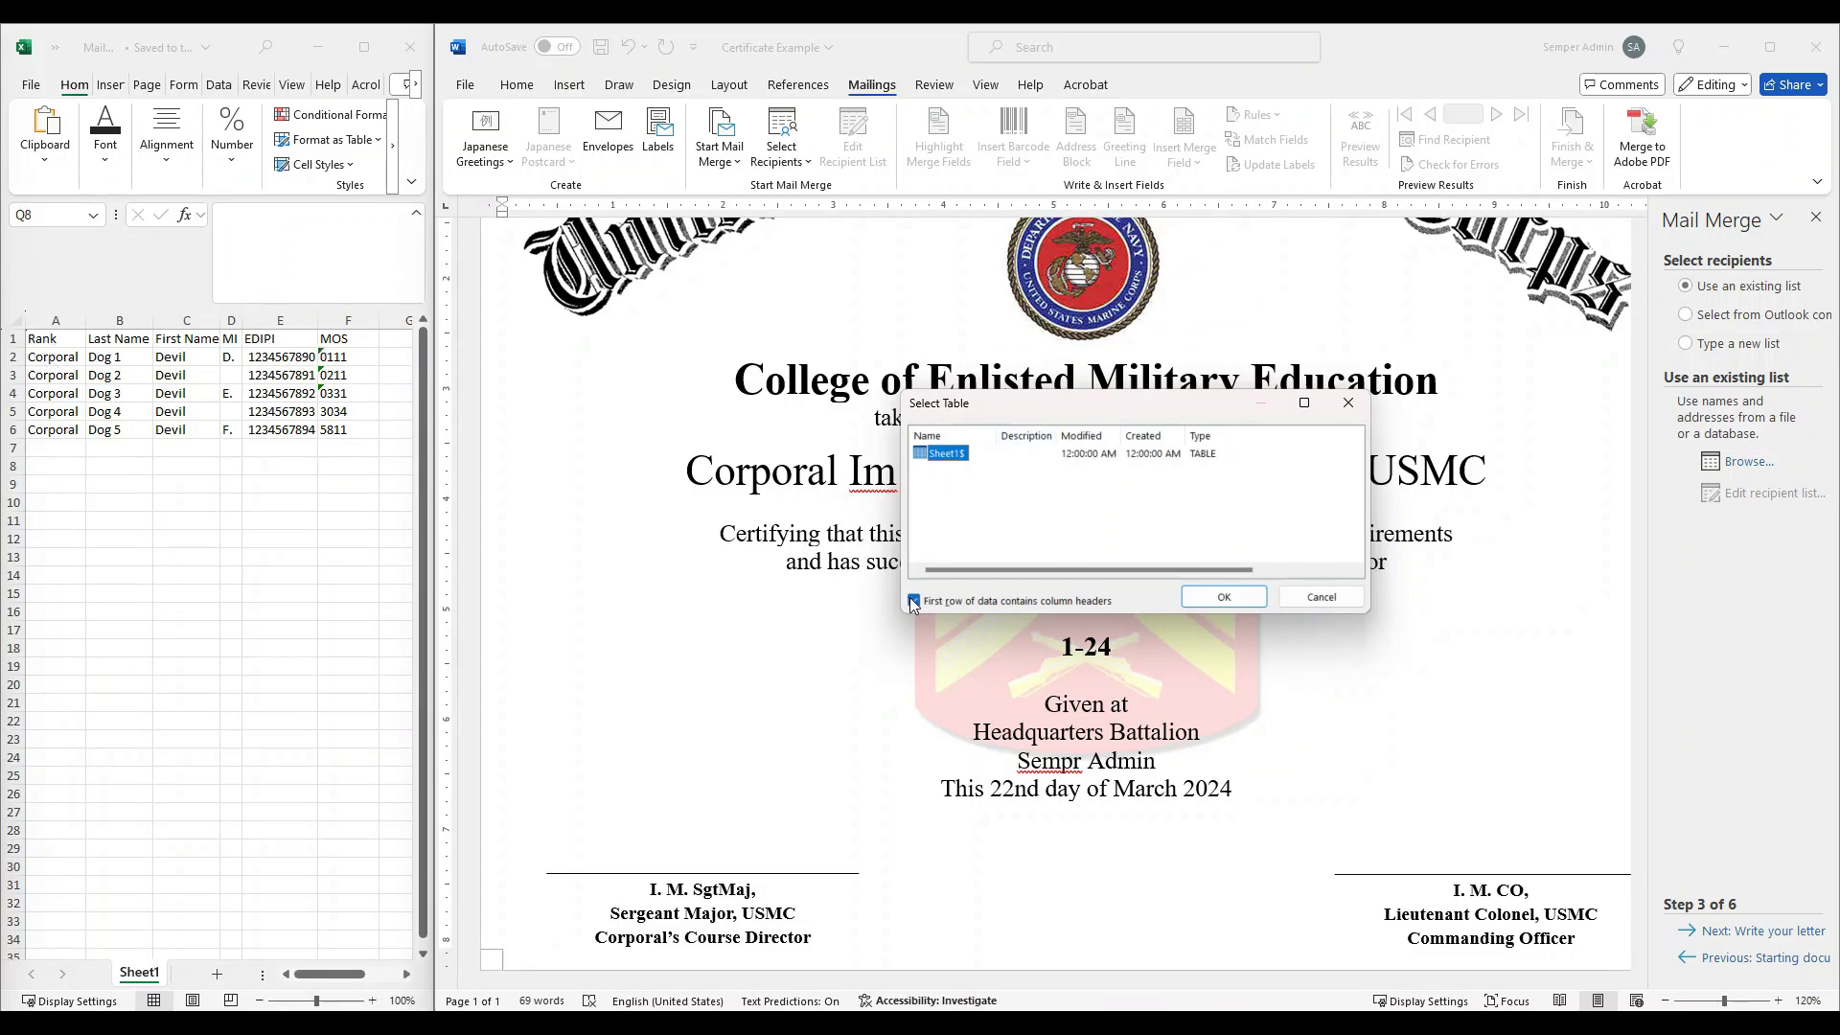
- Confirm Sheet1$ and accept all five recipients, with Dog 1 re-included after briefly excluding it
{"action": "left_click", "coordinate": [1228, 598]}
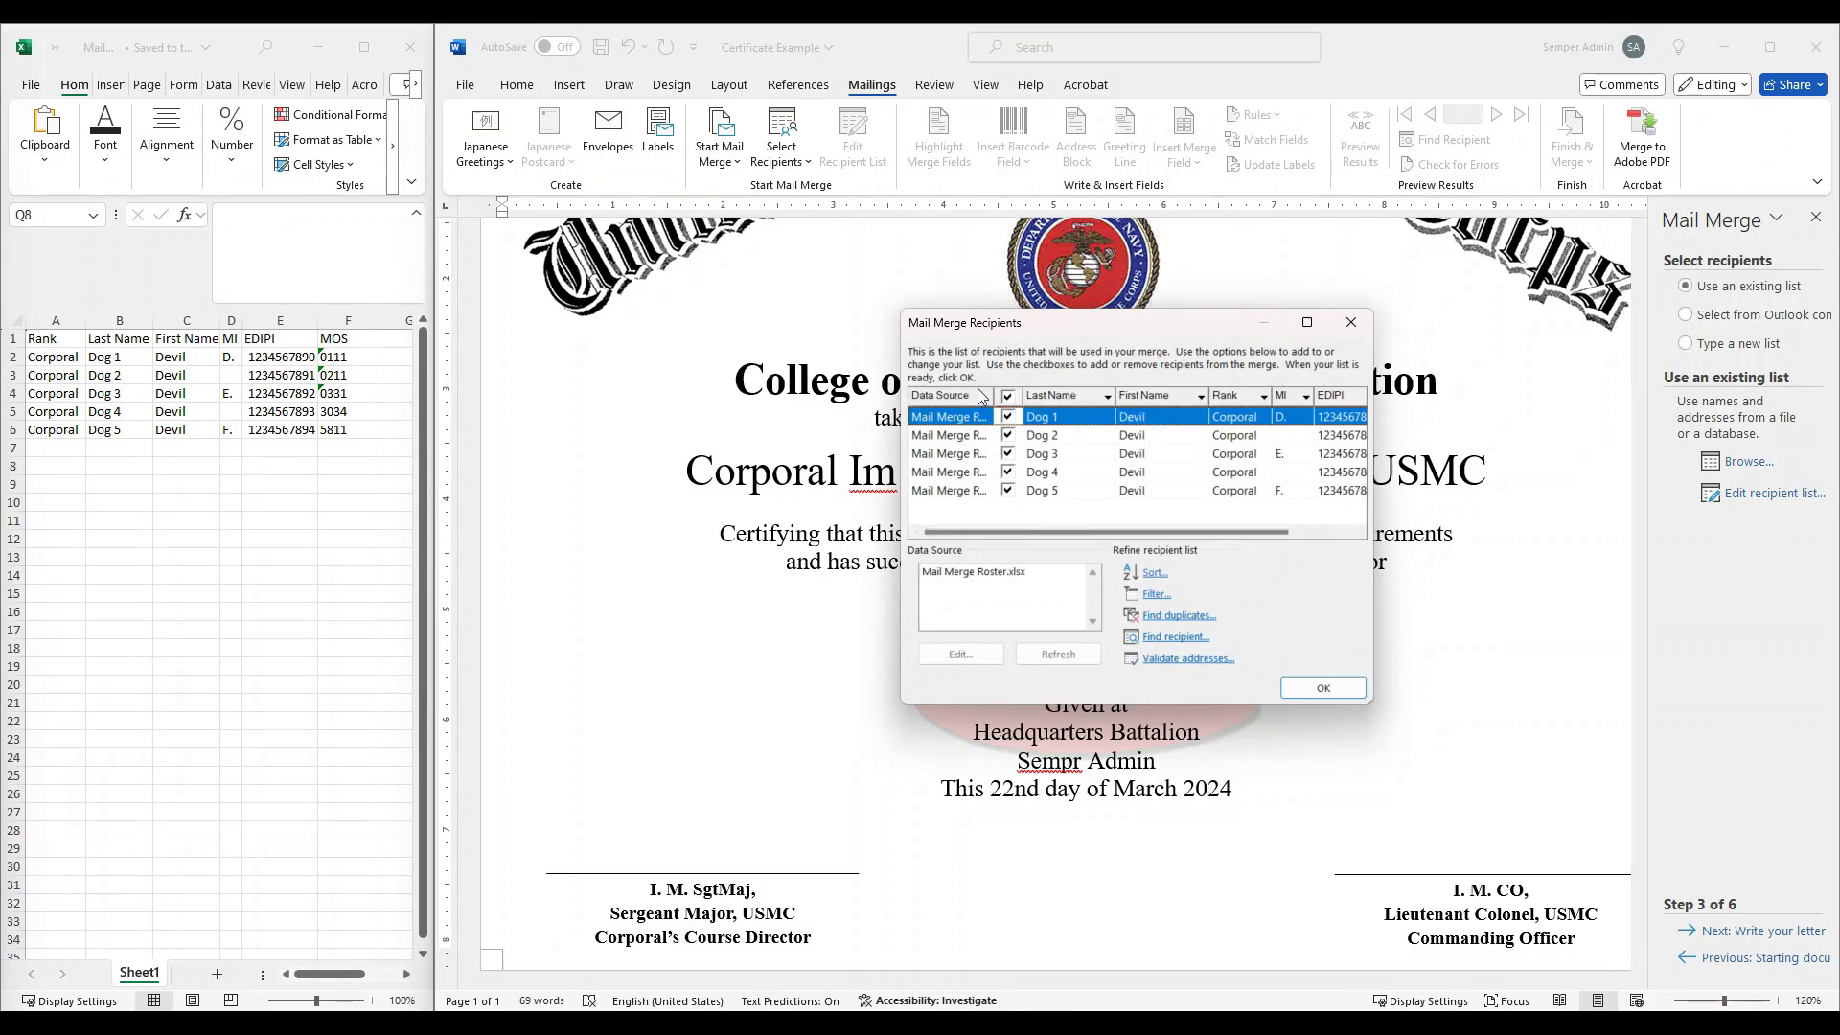
{"action": "left_click_drag", "start_coordinate": [1049, 532], "coordinate": [1140, 529]}
{"action": "left_click_drag", "start_coordinate": [1269, 531], "coordinate": [1115, 539]}
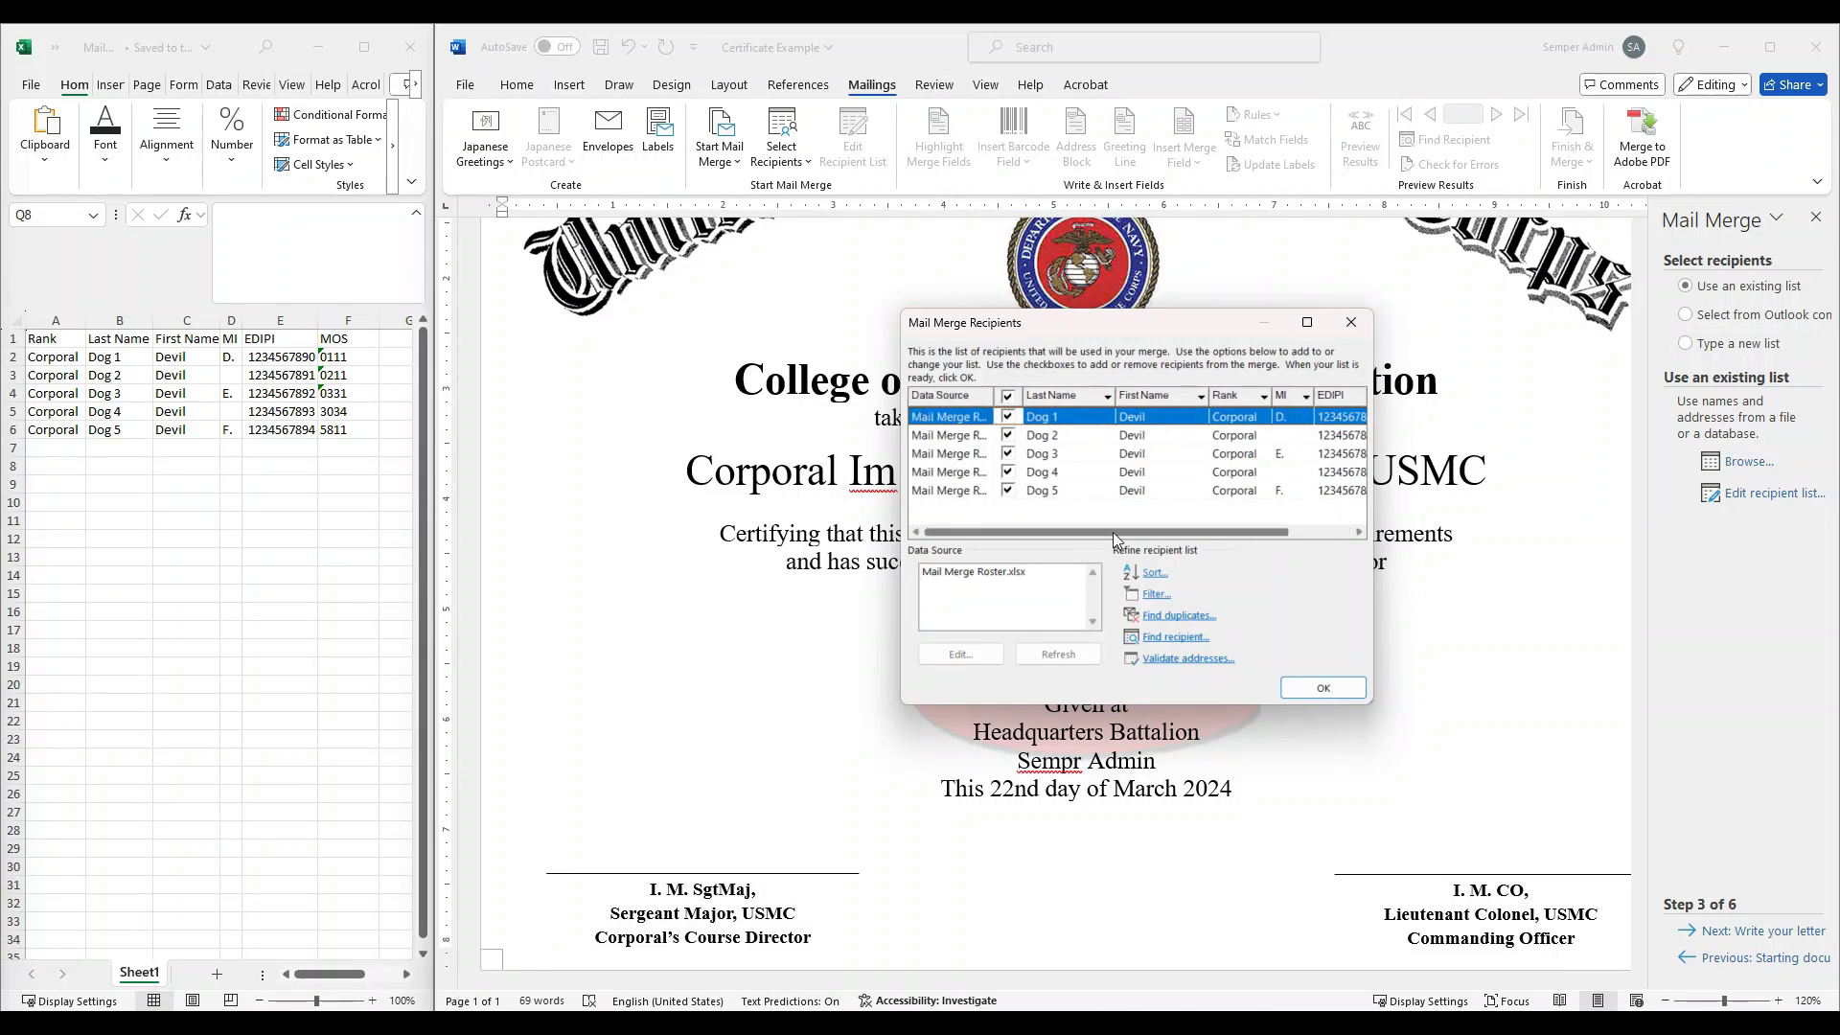
{"action": "left_click", "coordinate": [1008, 417]}
{"action": "left_click", "coordinate": [1006, 436]}
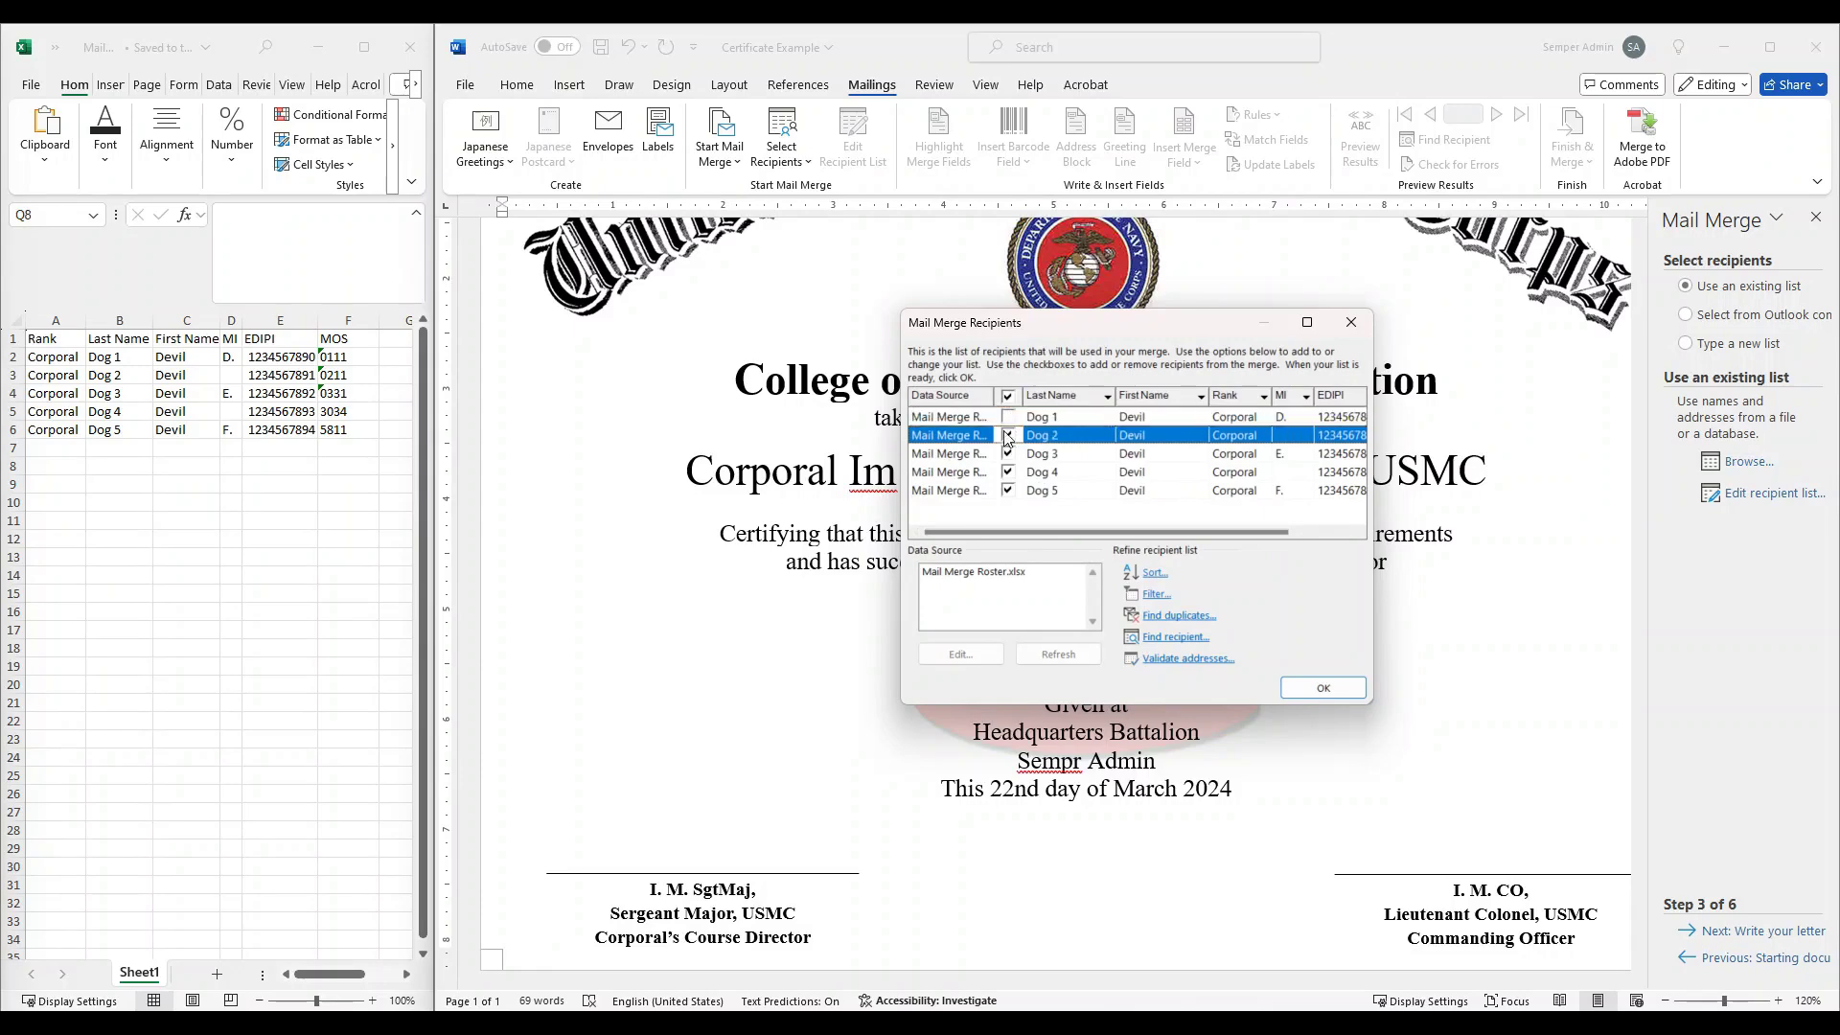
{"action": "left_click", "coordinate": [1007, 418]}
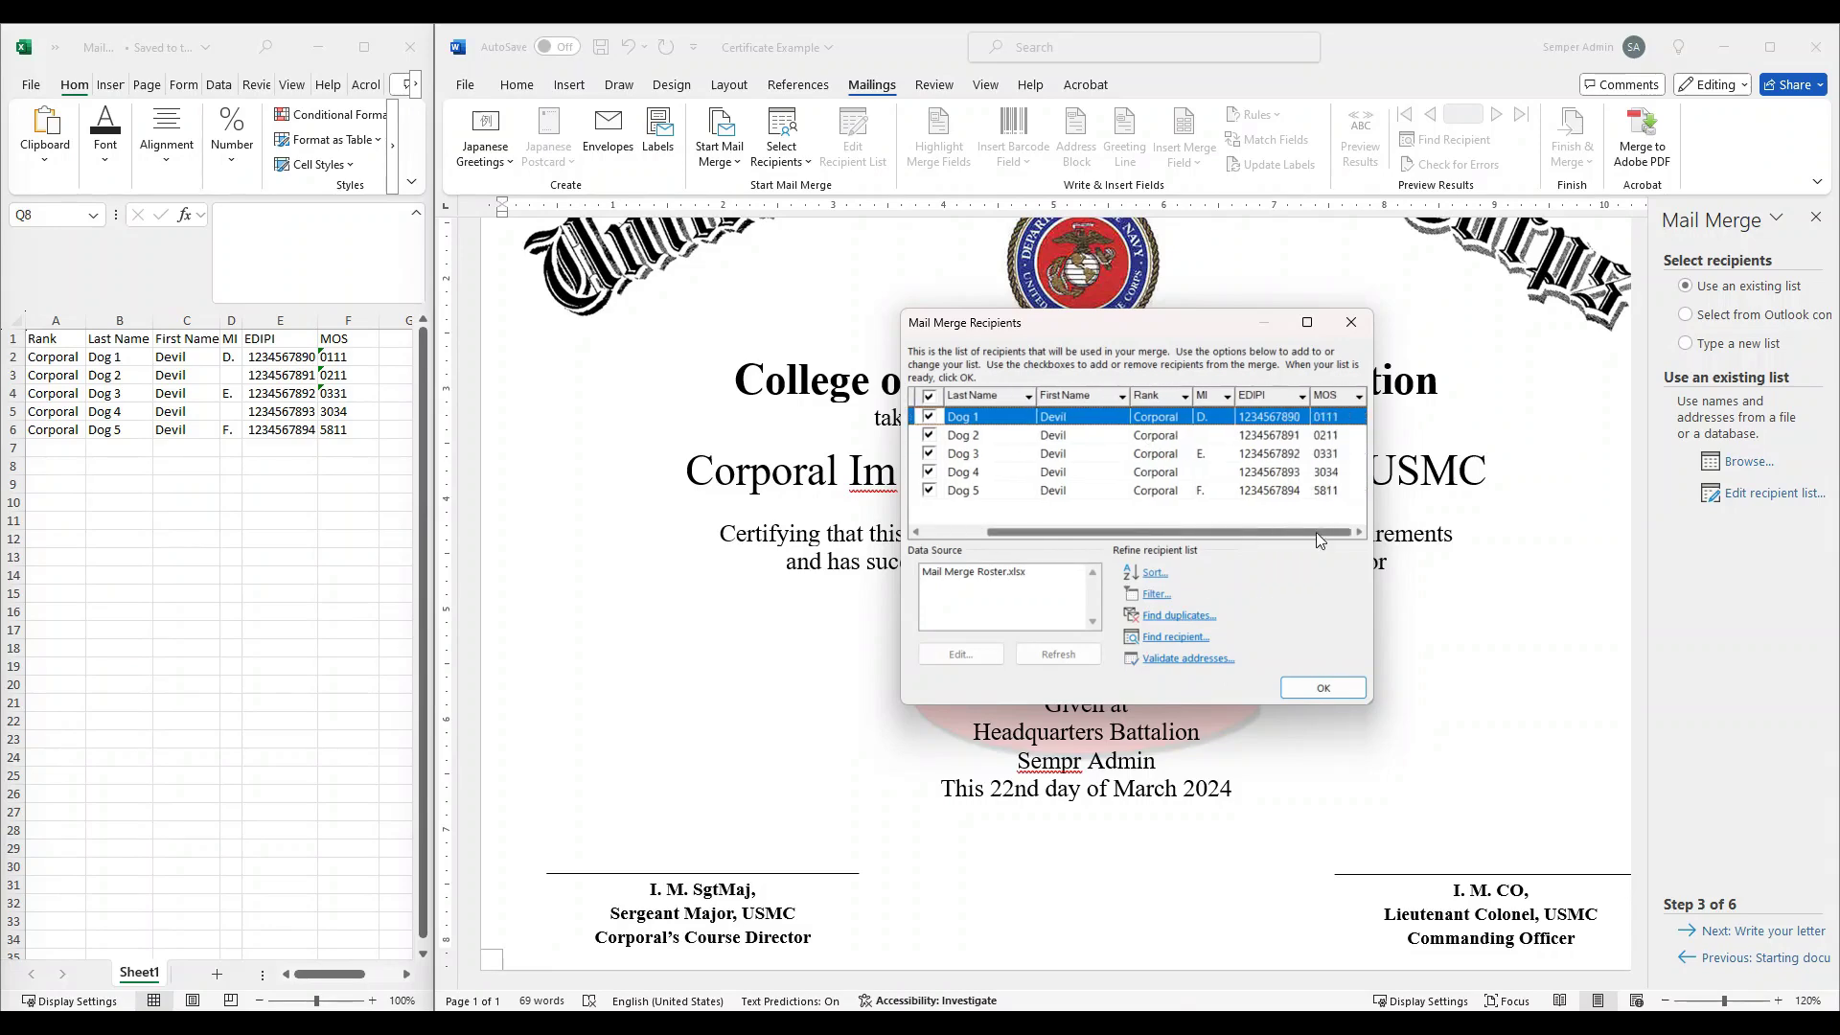
{"action": "left_click", "coordinate": [1310, 692]}
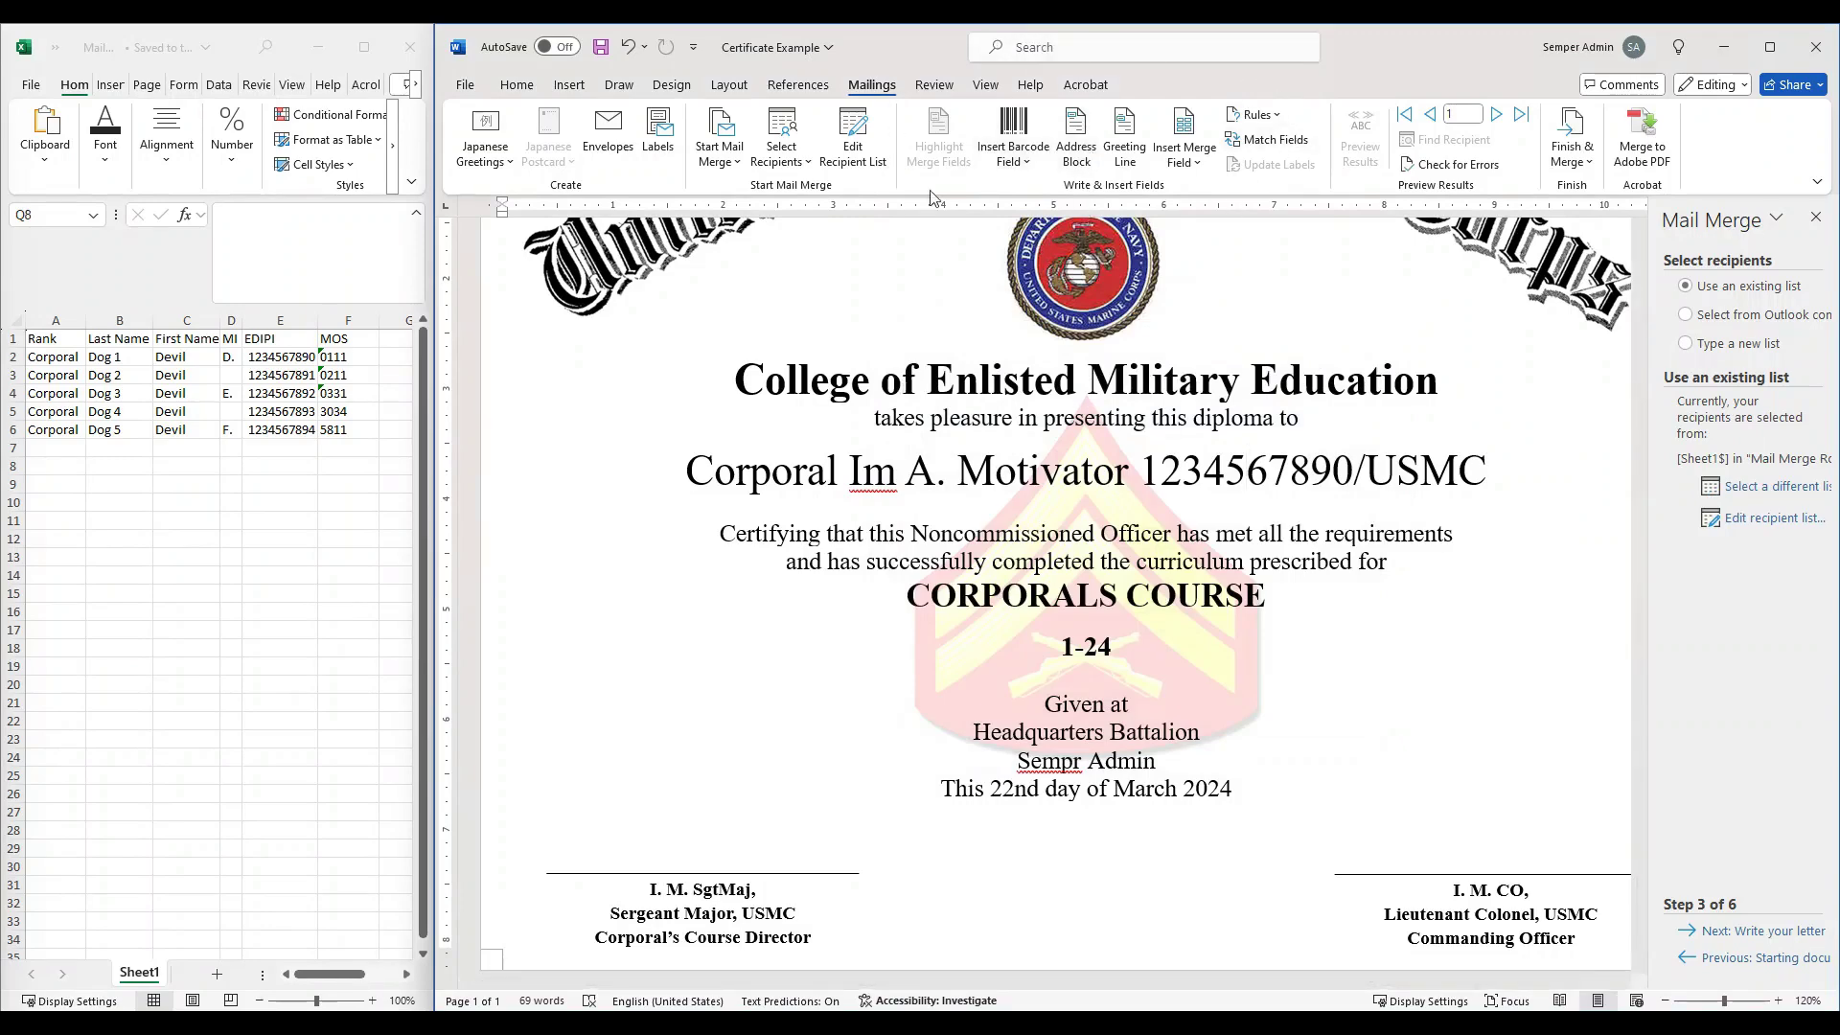
- Replace the sample rank, name and EDIPI text with the «Rank» merge field
{"action": "left_click", "coordinate": [1204, 170]}
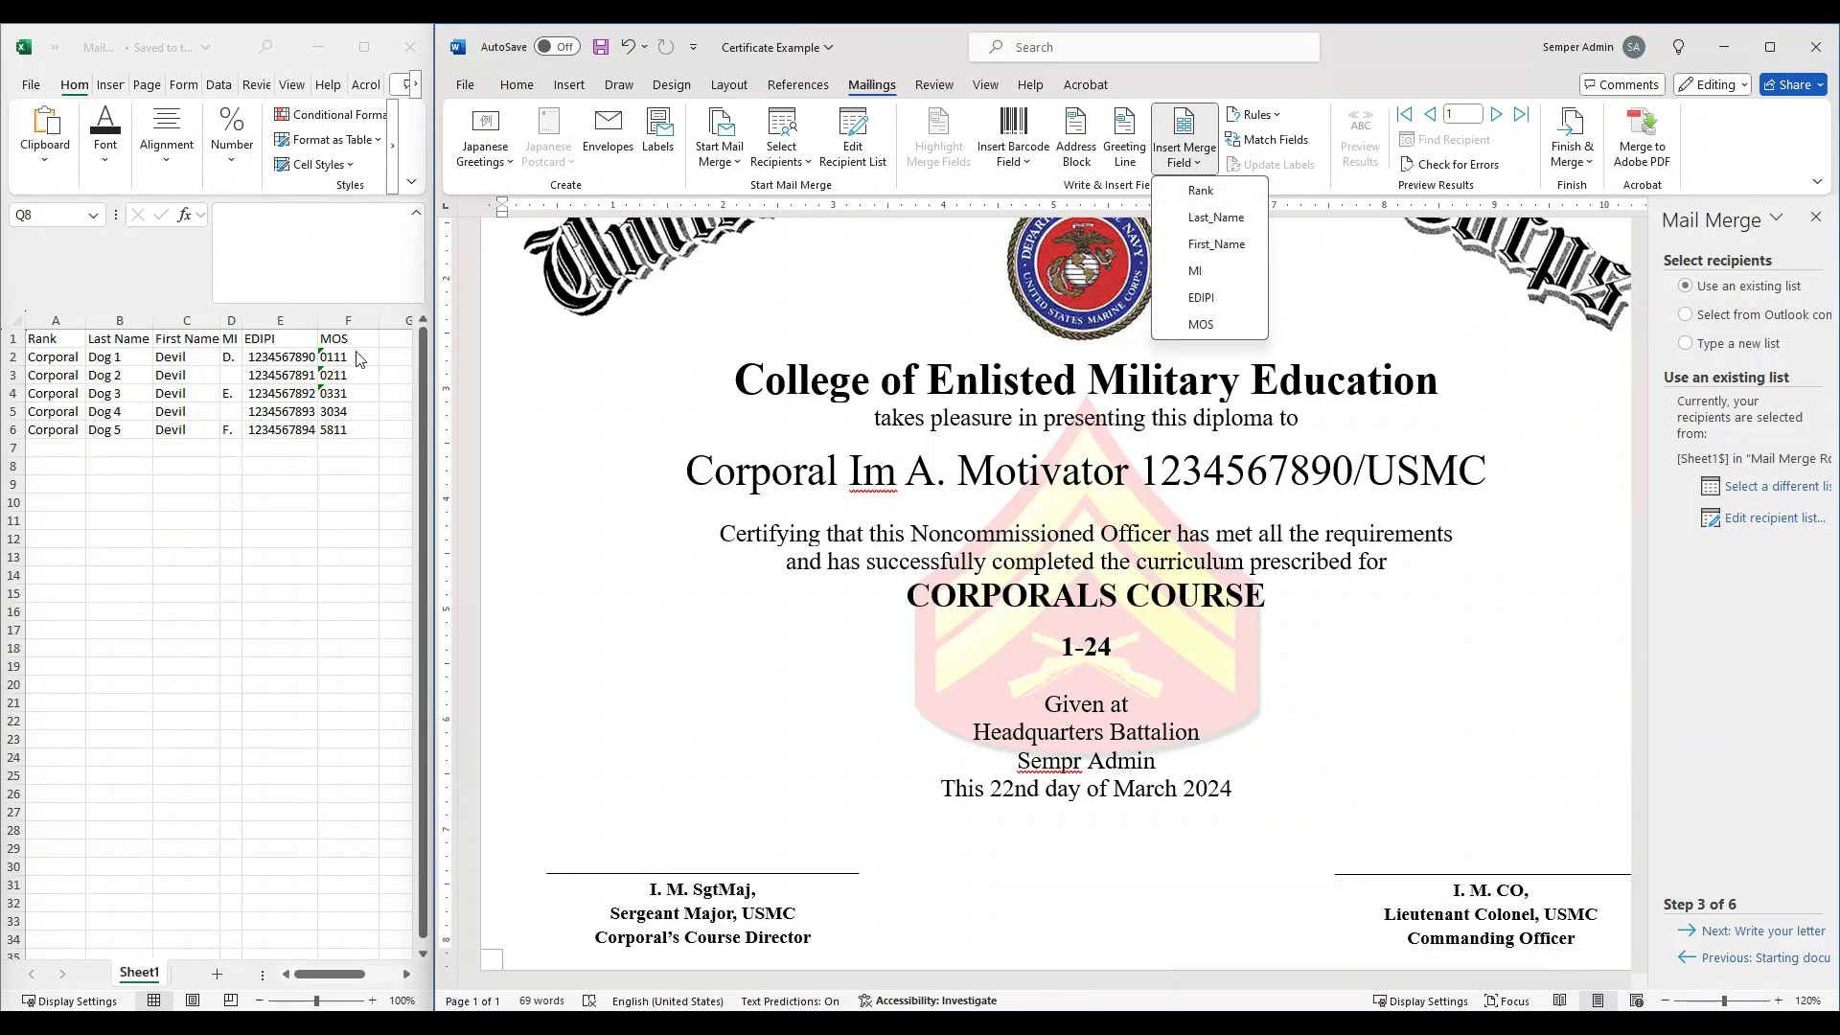
{"action": "left_click", "coordinate": [712, 467]}
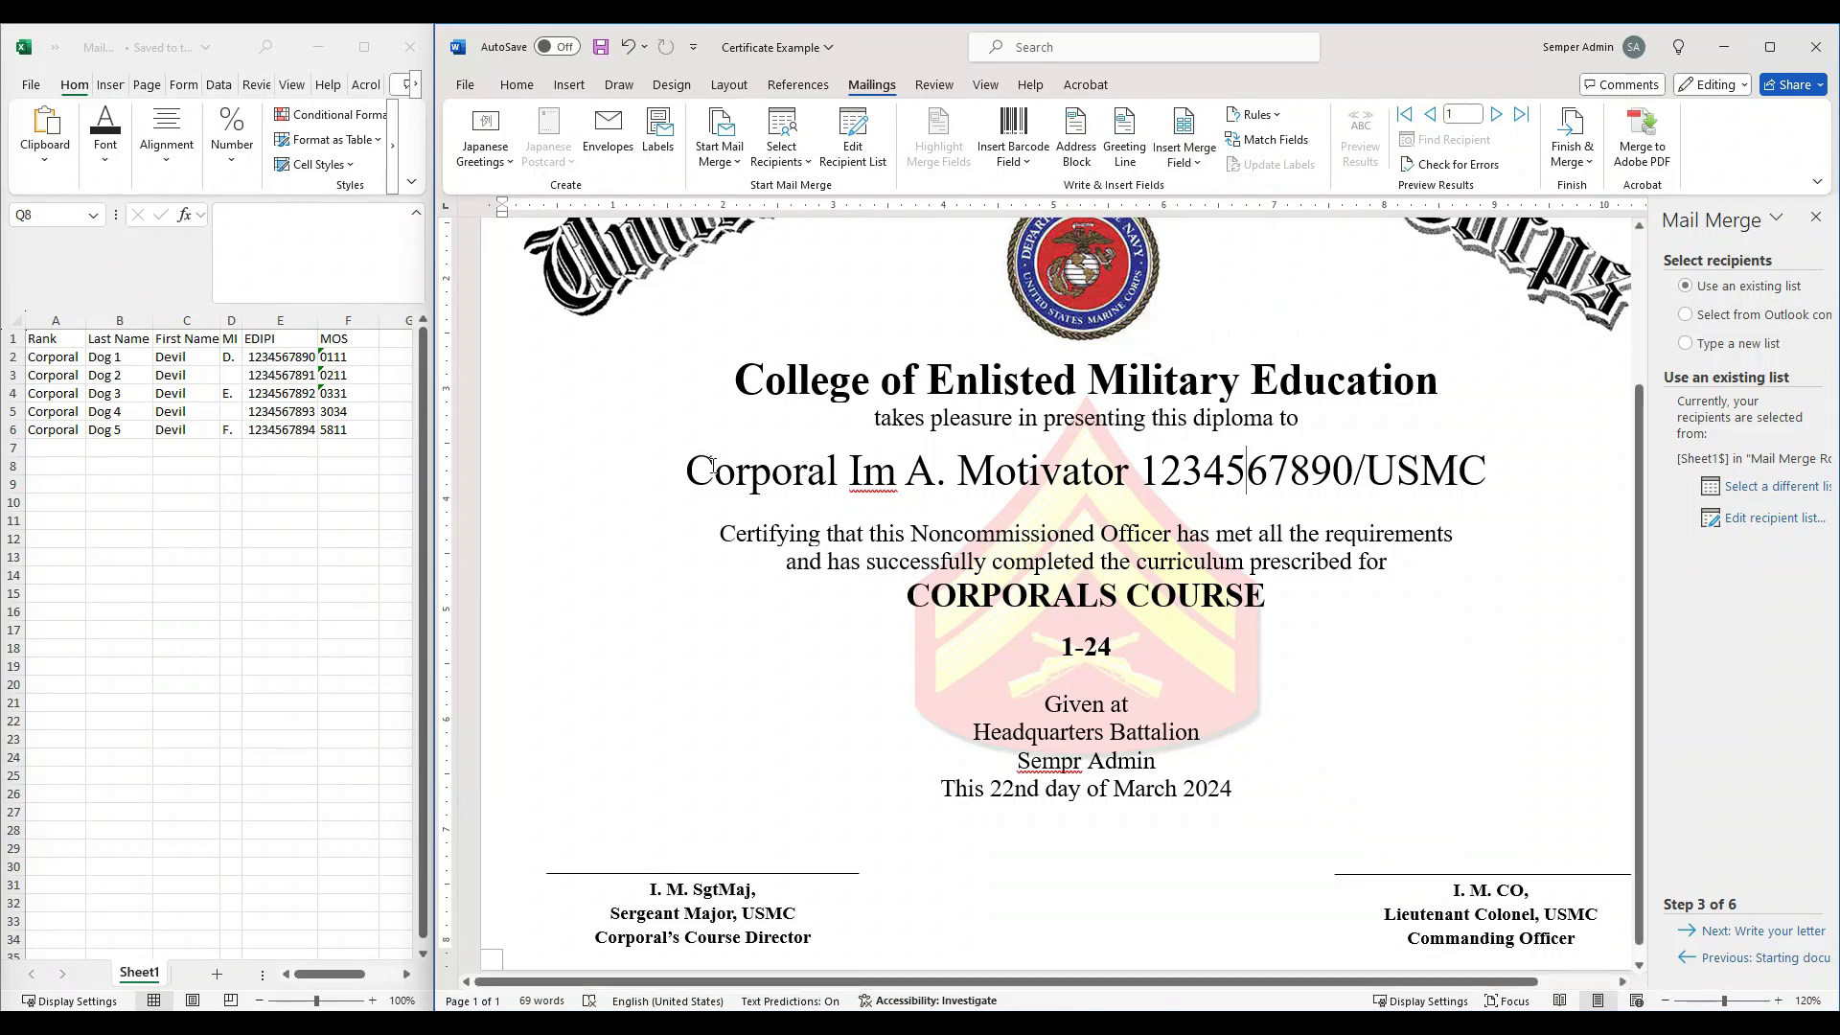
{"action": "left_click_drag", "start_coordinate": [692, 469], "coordinate": [1312, 470]}
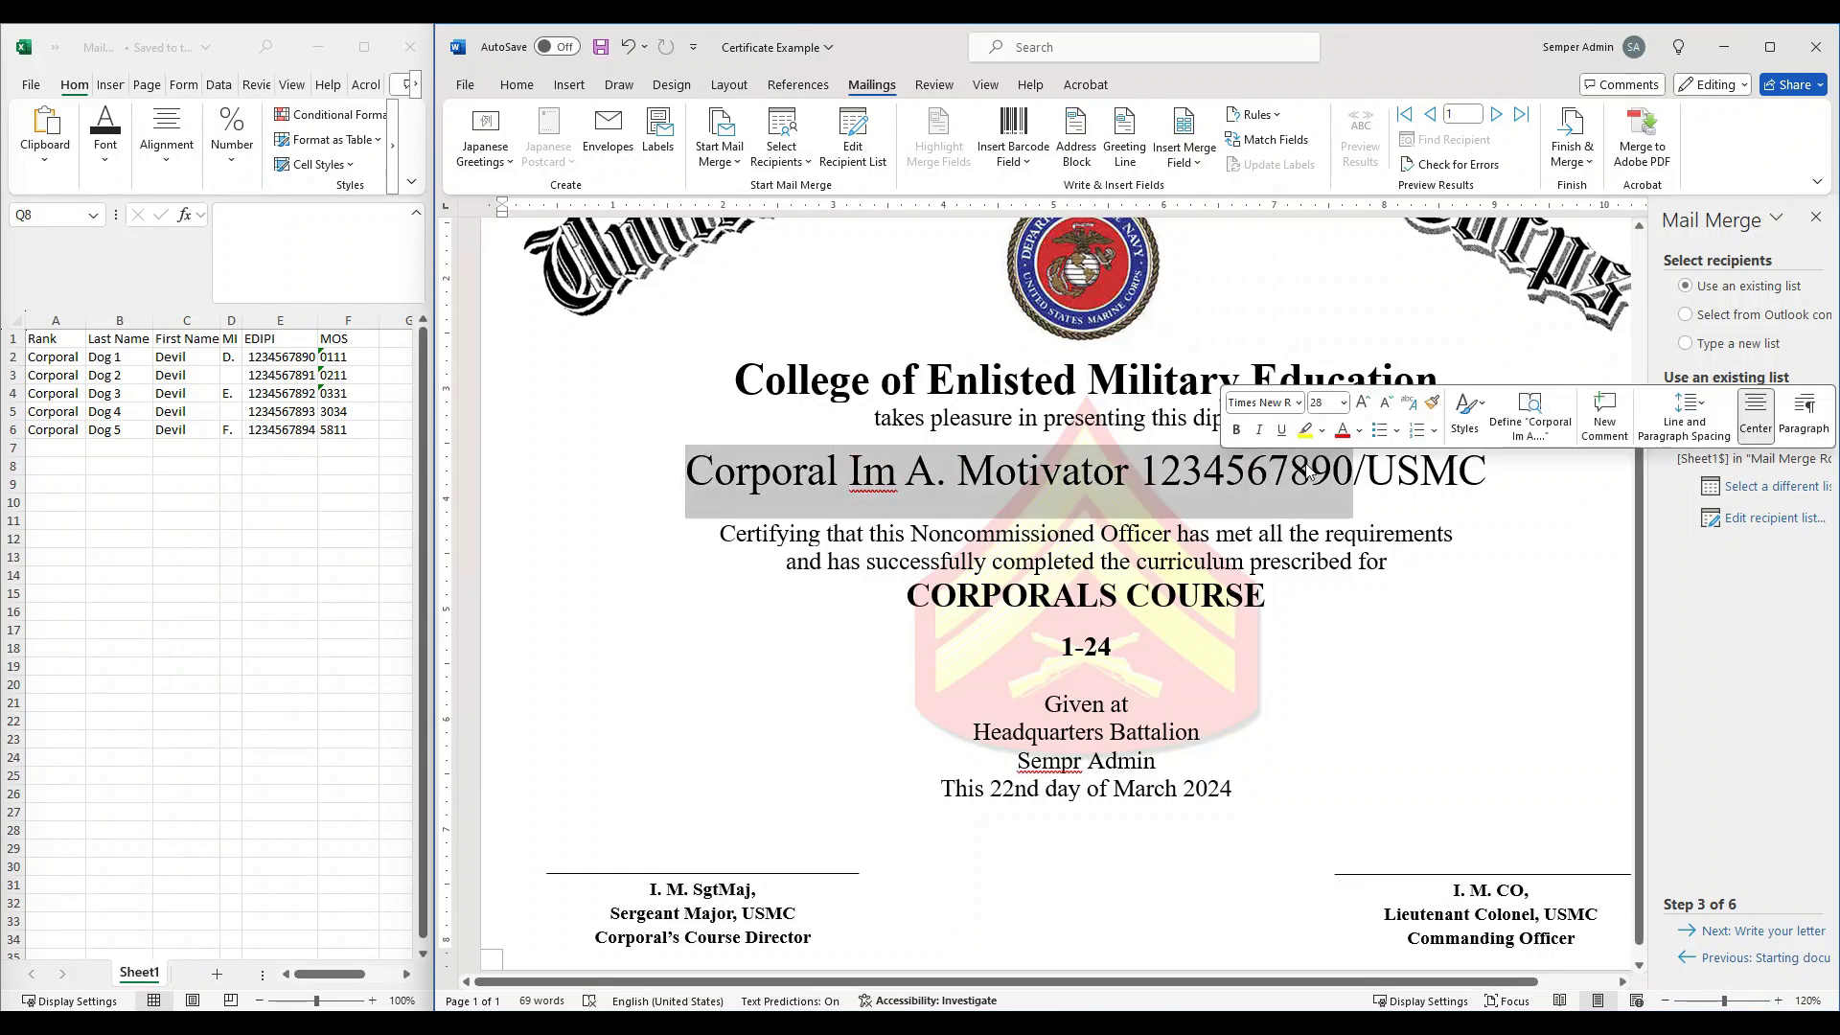
{"action": "key", "text": "Delete"}
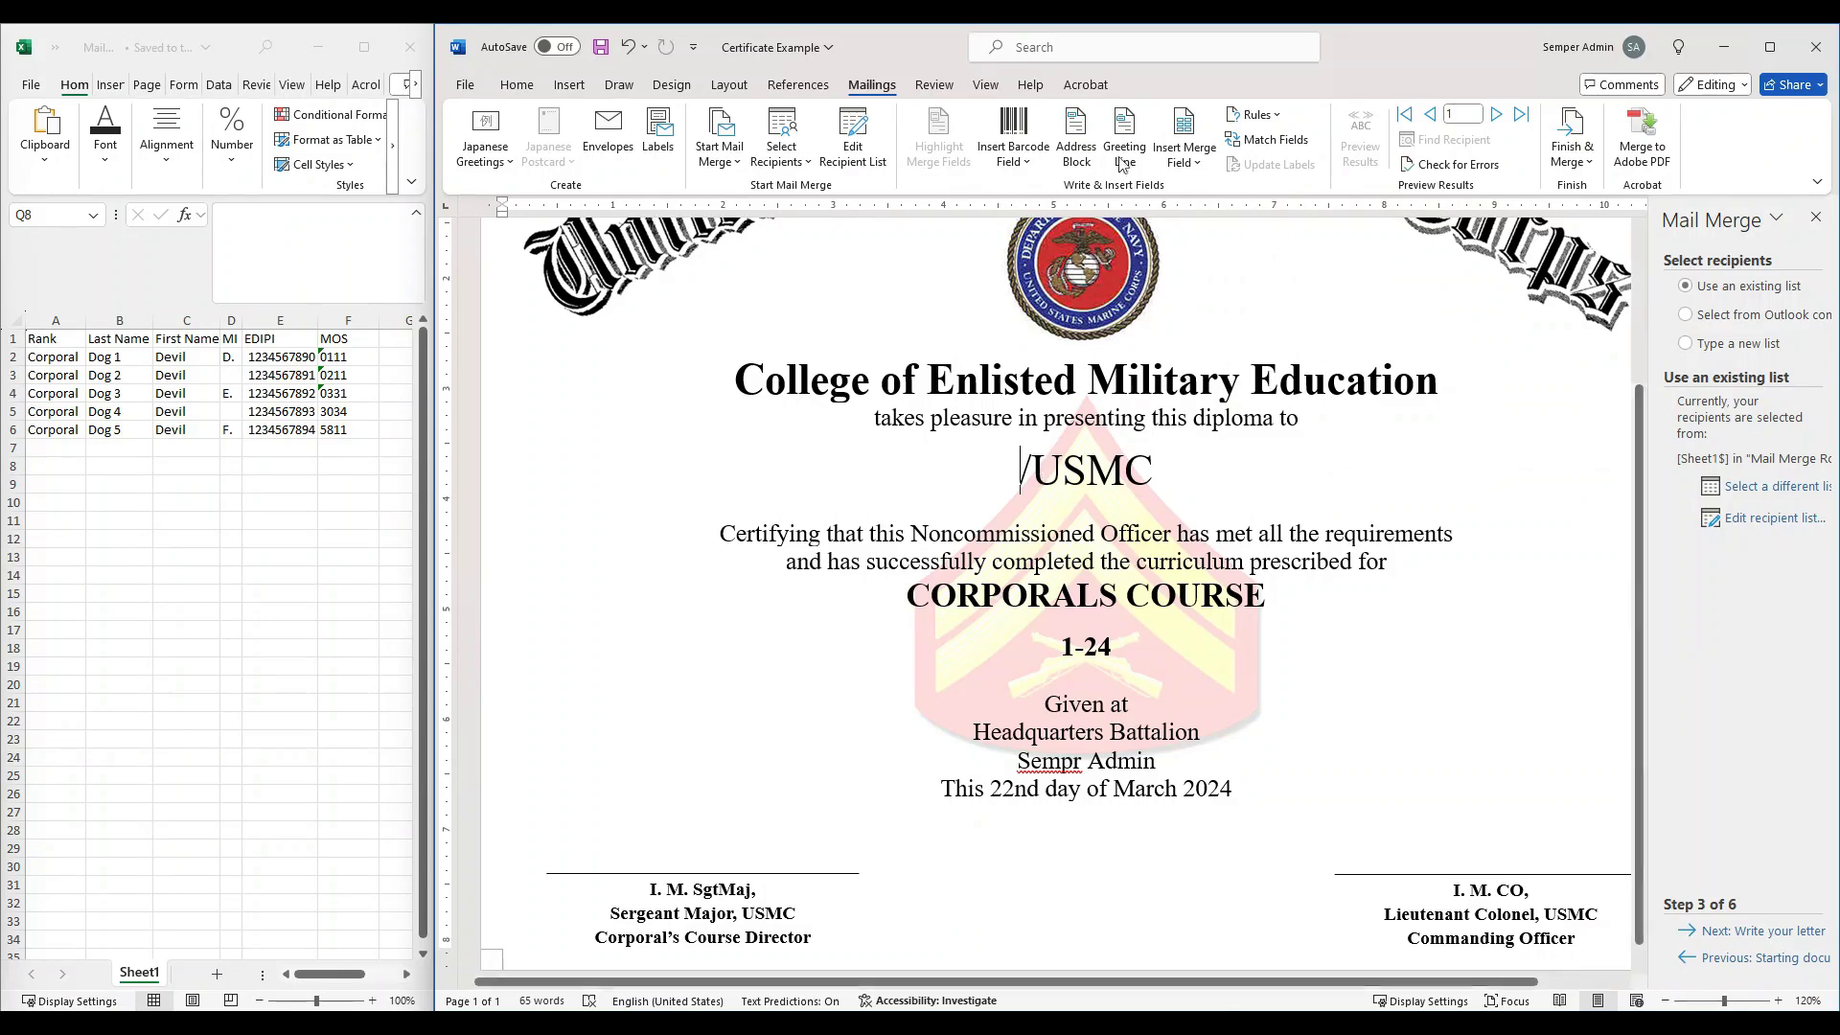
{"action": "left_click", "coordinate": [1181, 163]}
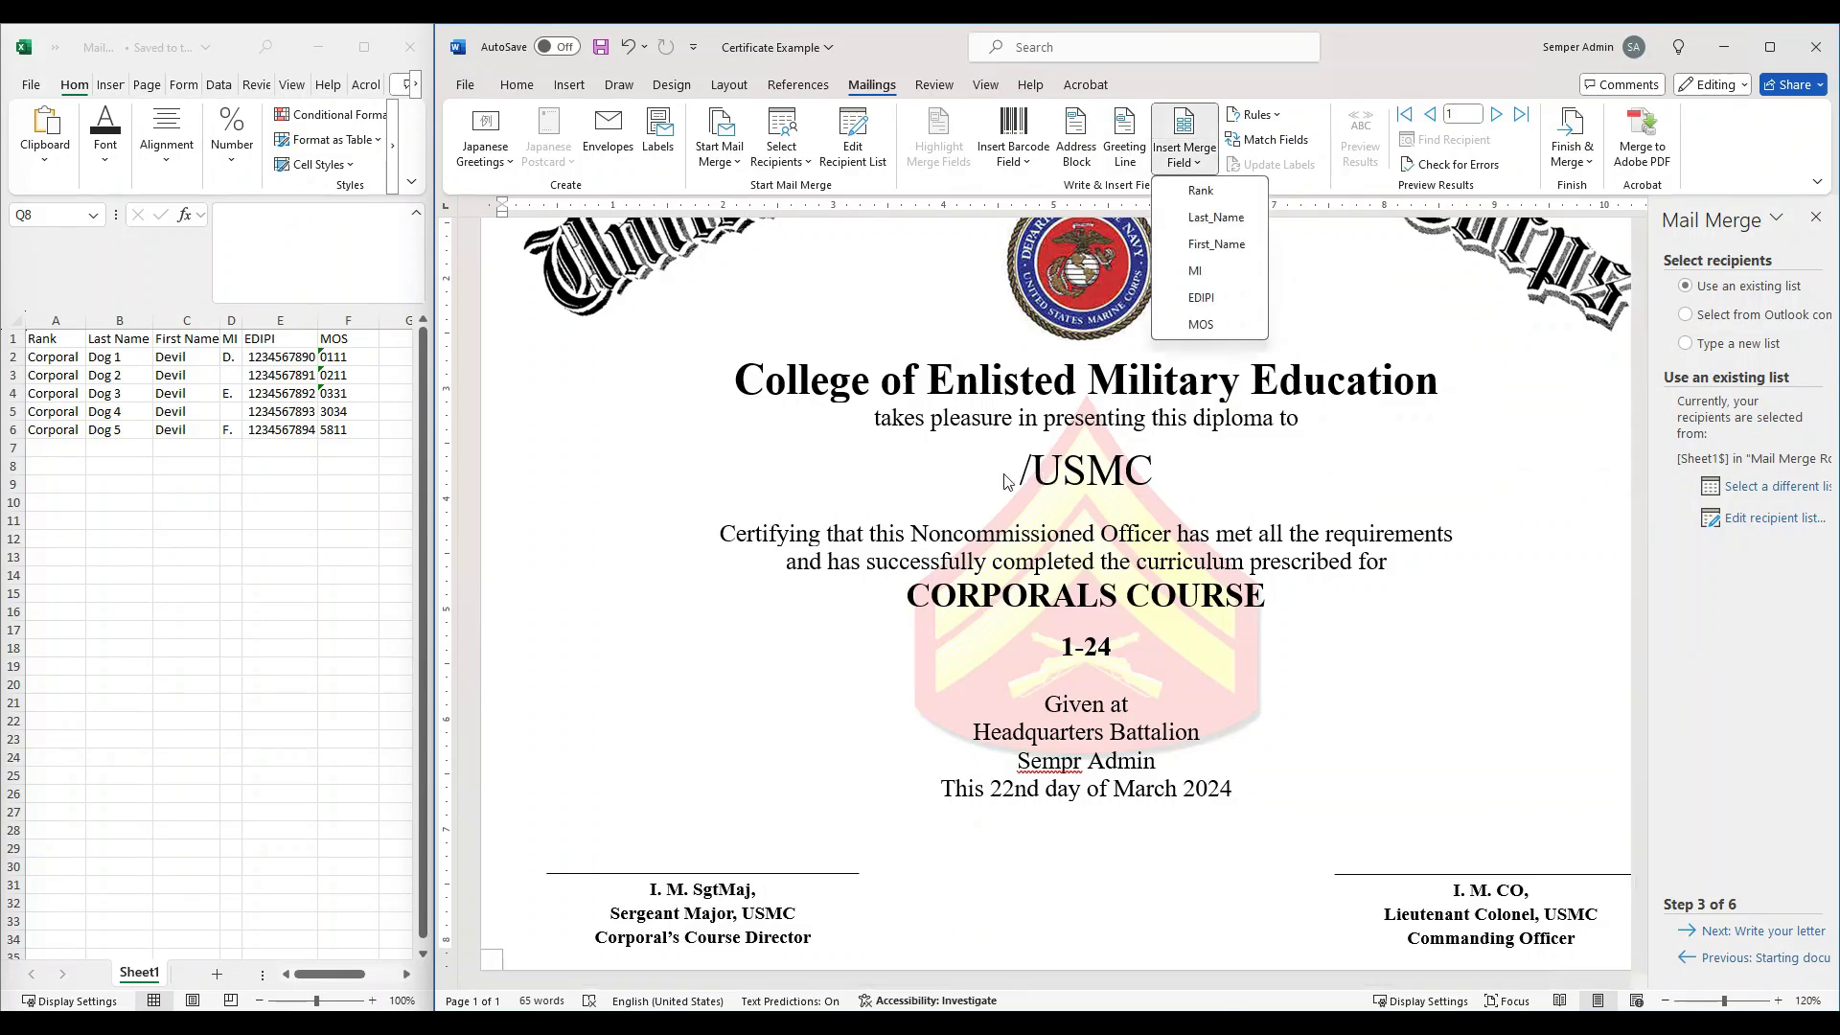
{"action": "key", "text": "Escape"}
{"action": "left_click", "coordinate": [1198, 162]}
{"action": "left_click", "coordinate": [1202, 192]}
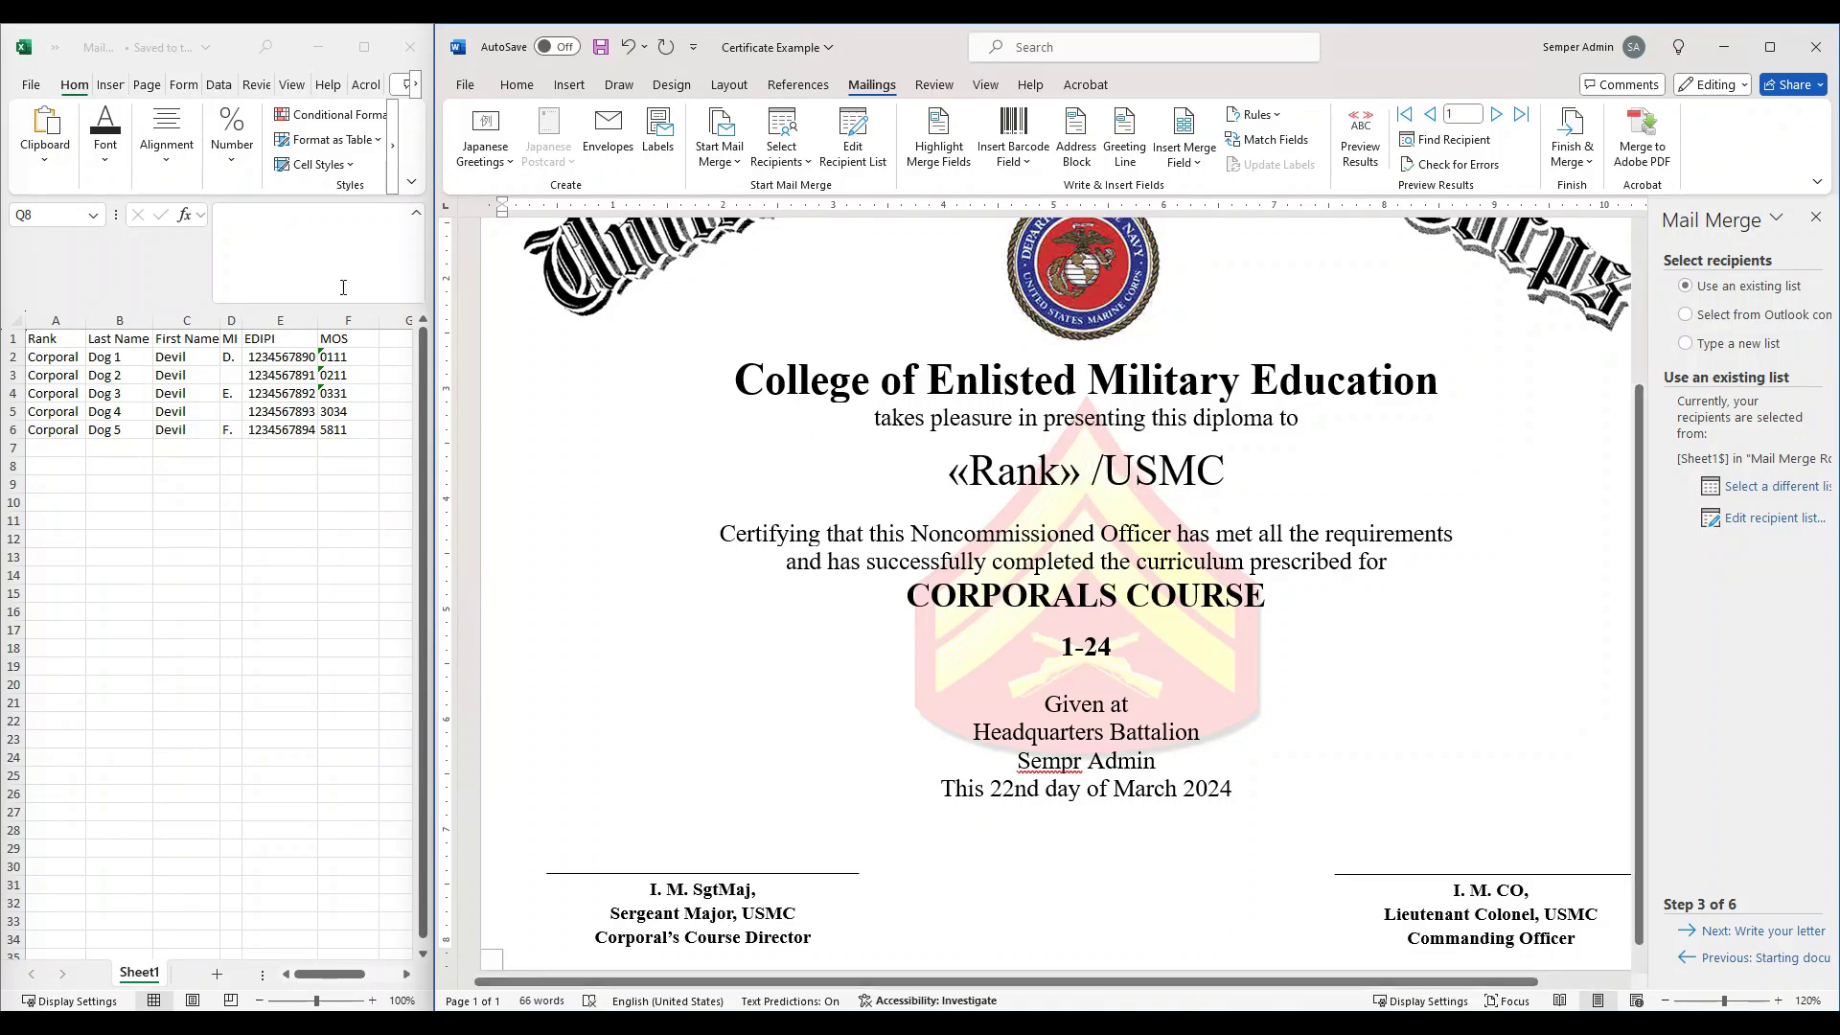
- Insert the First_Name, MI, Last_Name, EDIPI and MOS fields, then move USMC to its own line
{"action": "left_click", "coordinate": [1181, 163]}
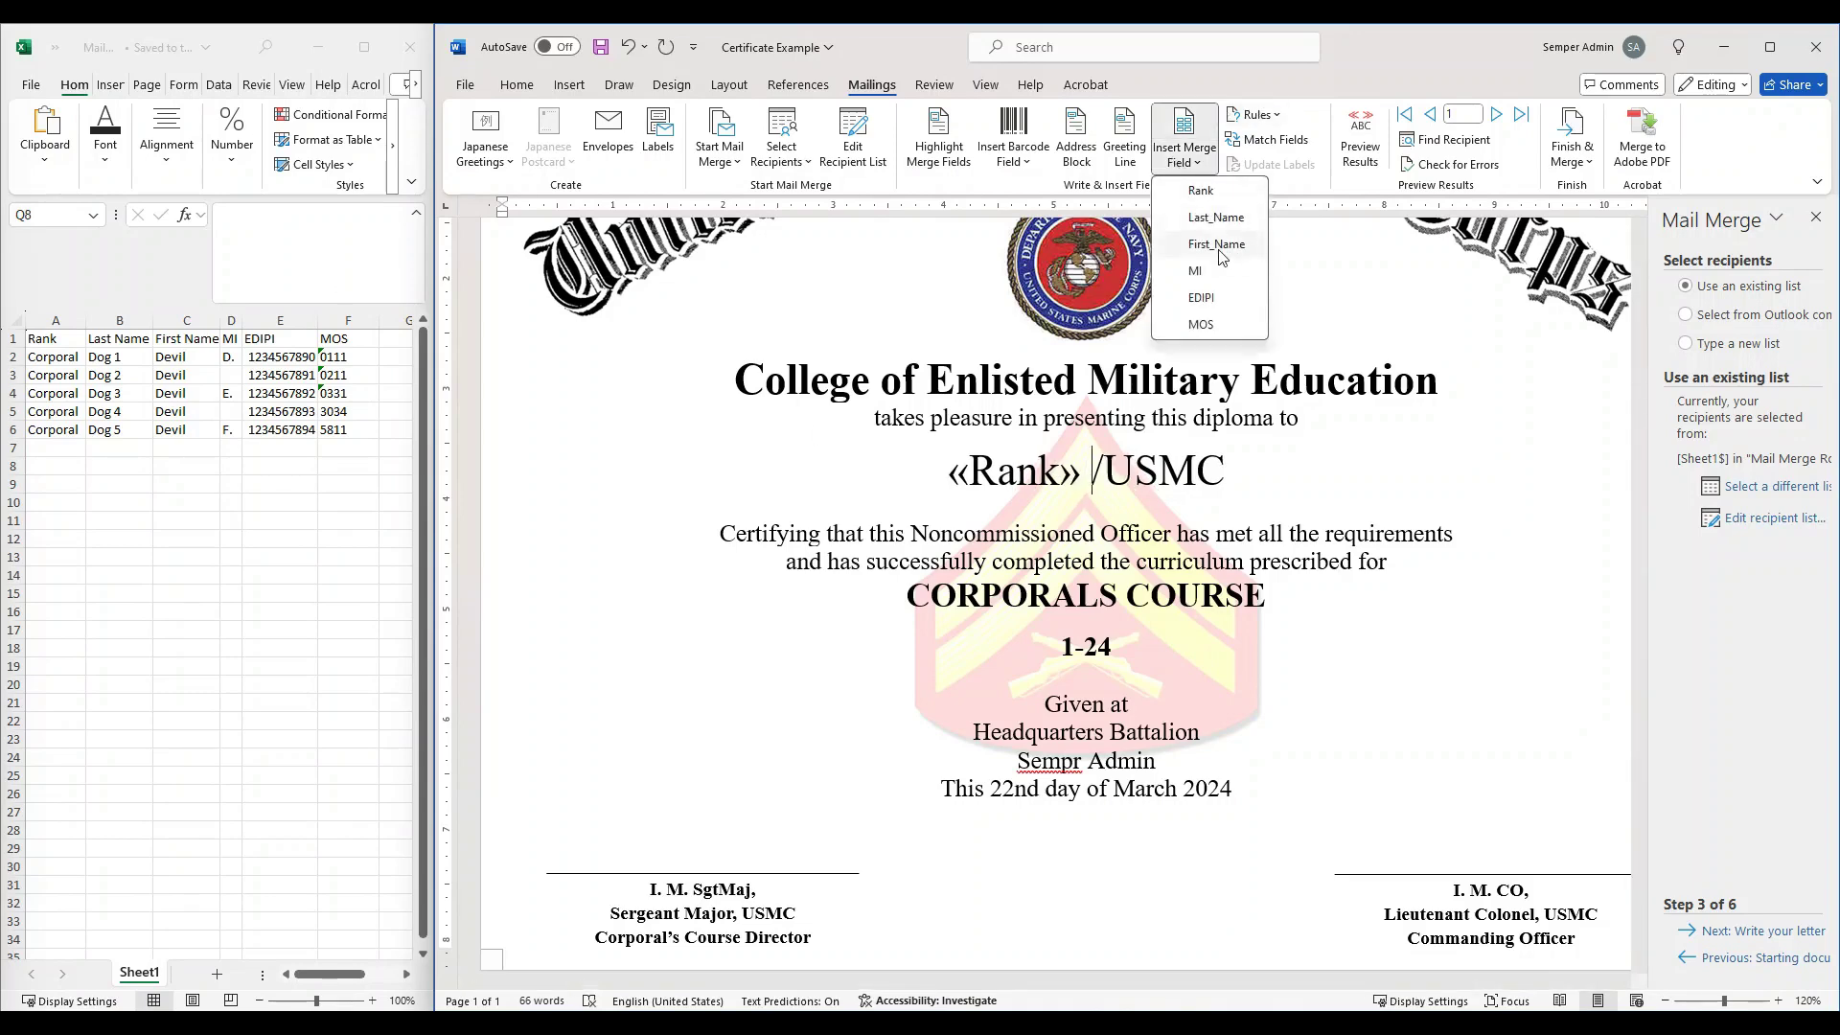
{"action": "left_click", "coordinate": [1218, 246]}
{"action": "left_click", "coordinate": [1184, 158]}
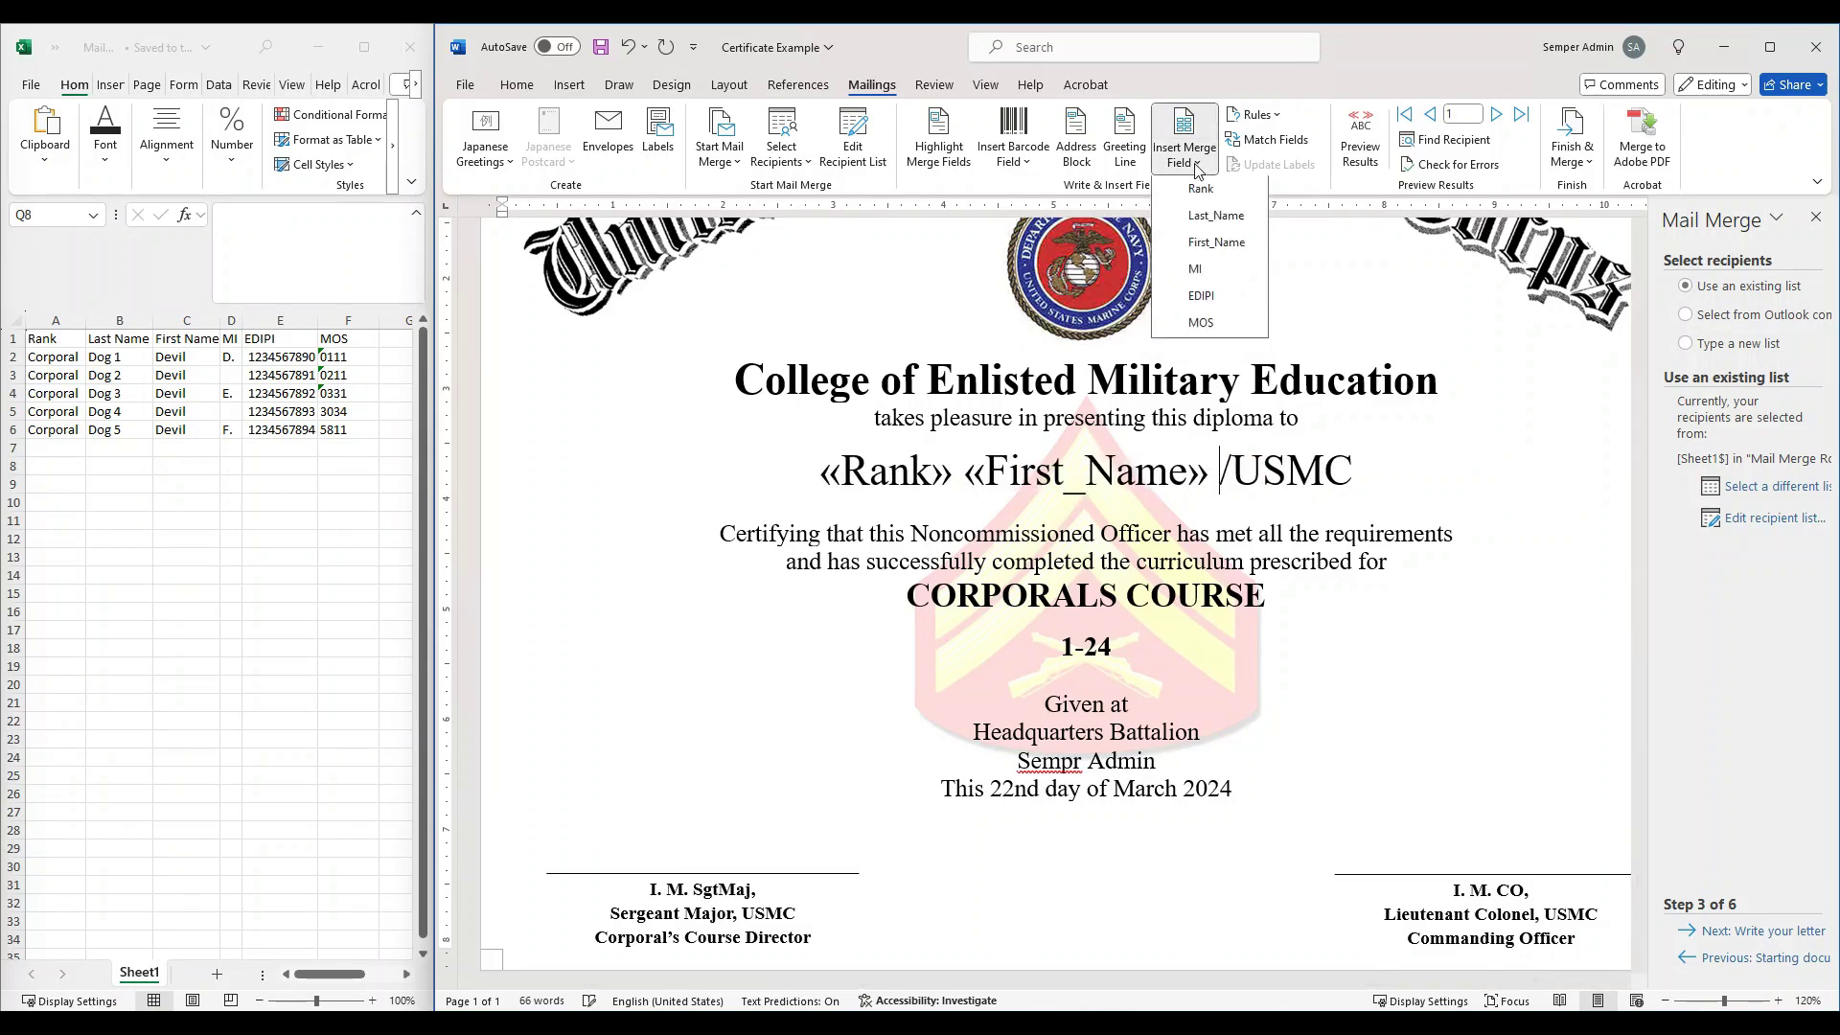
{"action": "left_click", "coordinate": [1209, 274]}
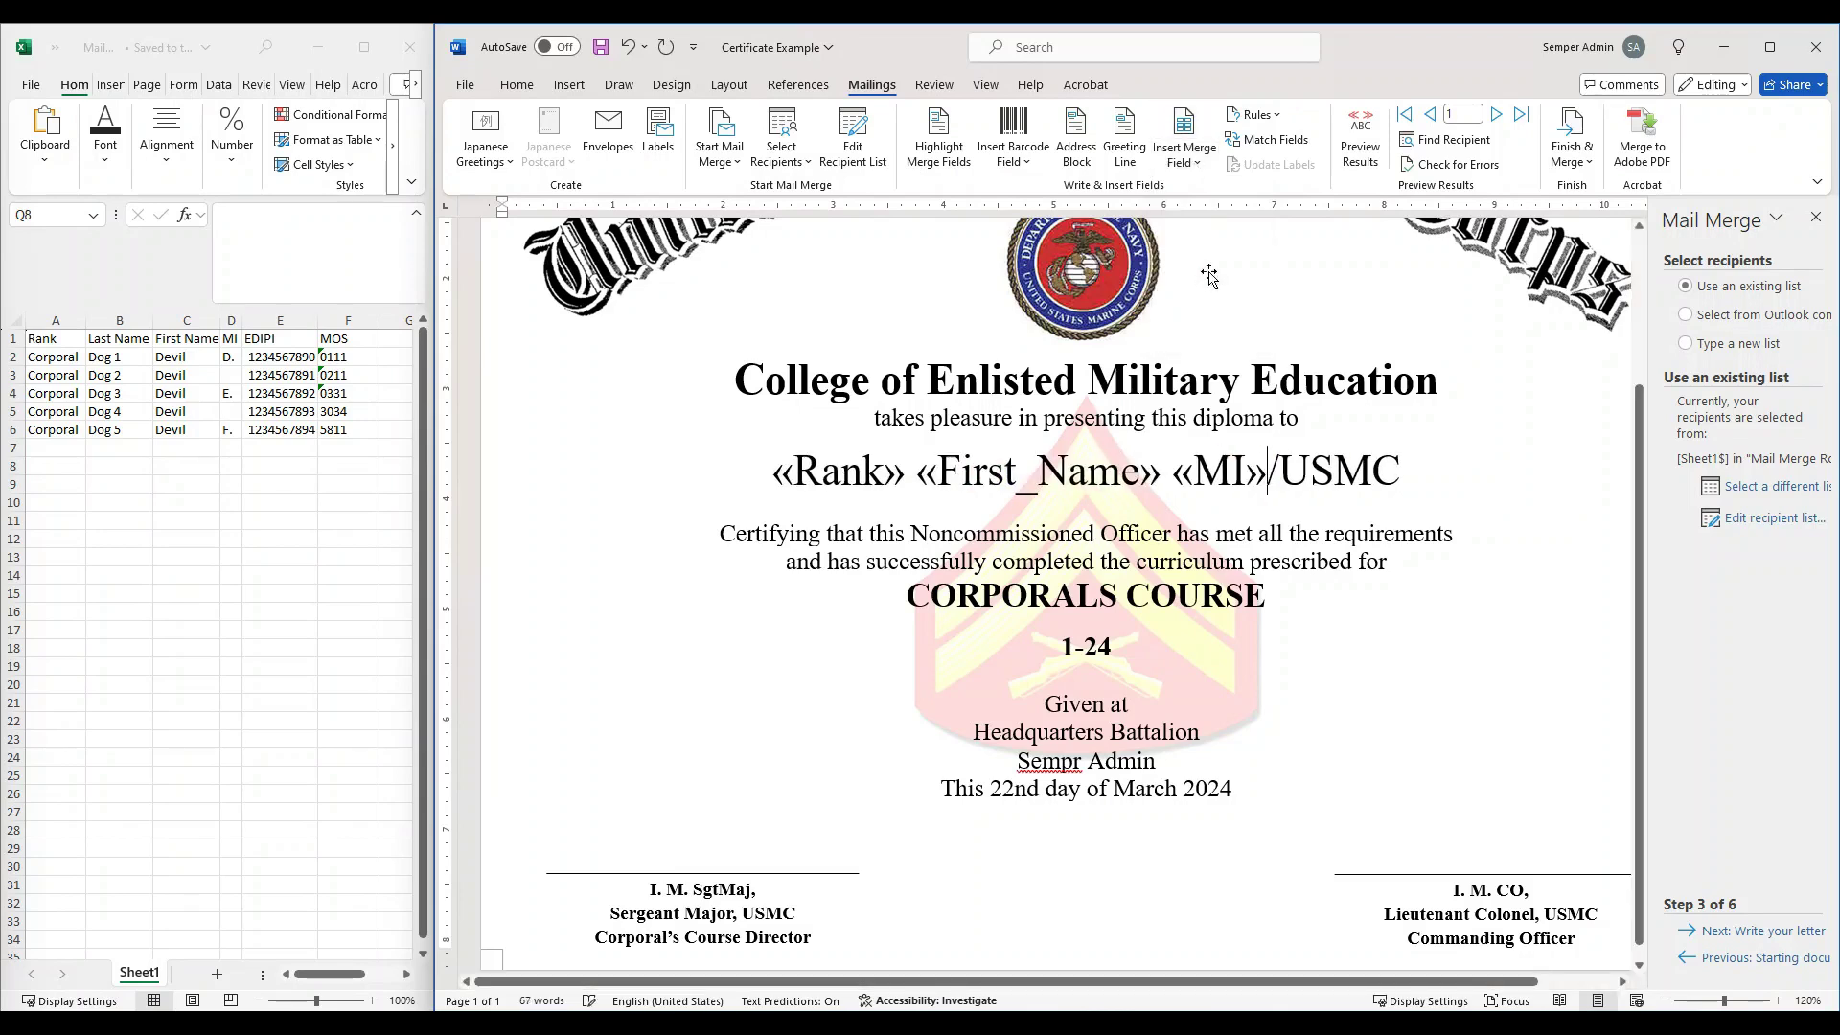
{"action": "left_click", "coordinate": [1184, 153]}
{"action": "left_click", "coordinate": [1217, 219]}
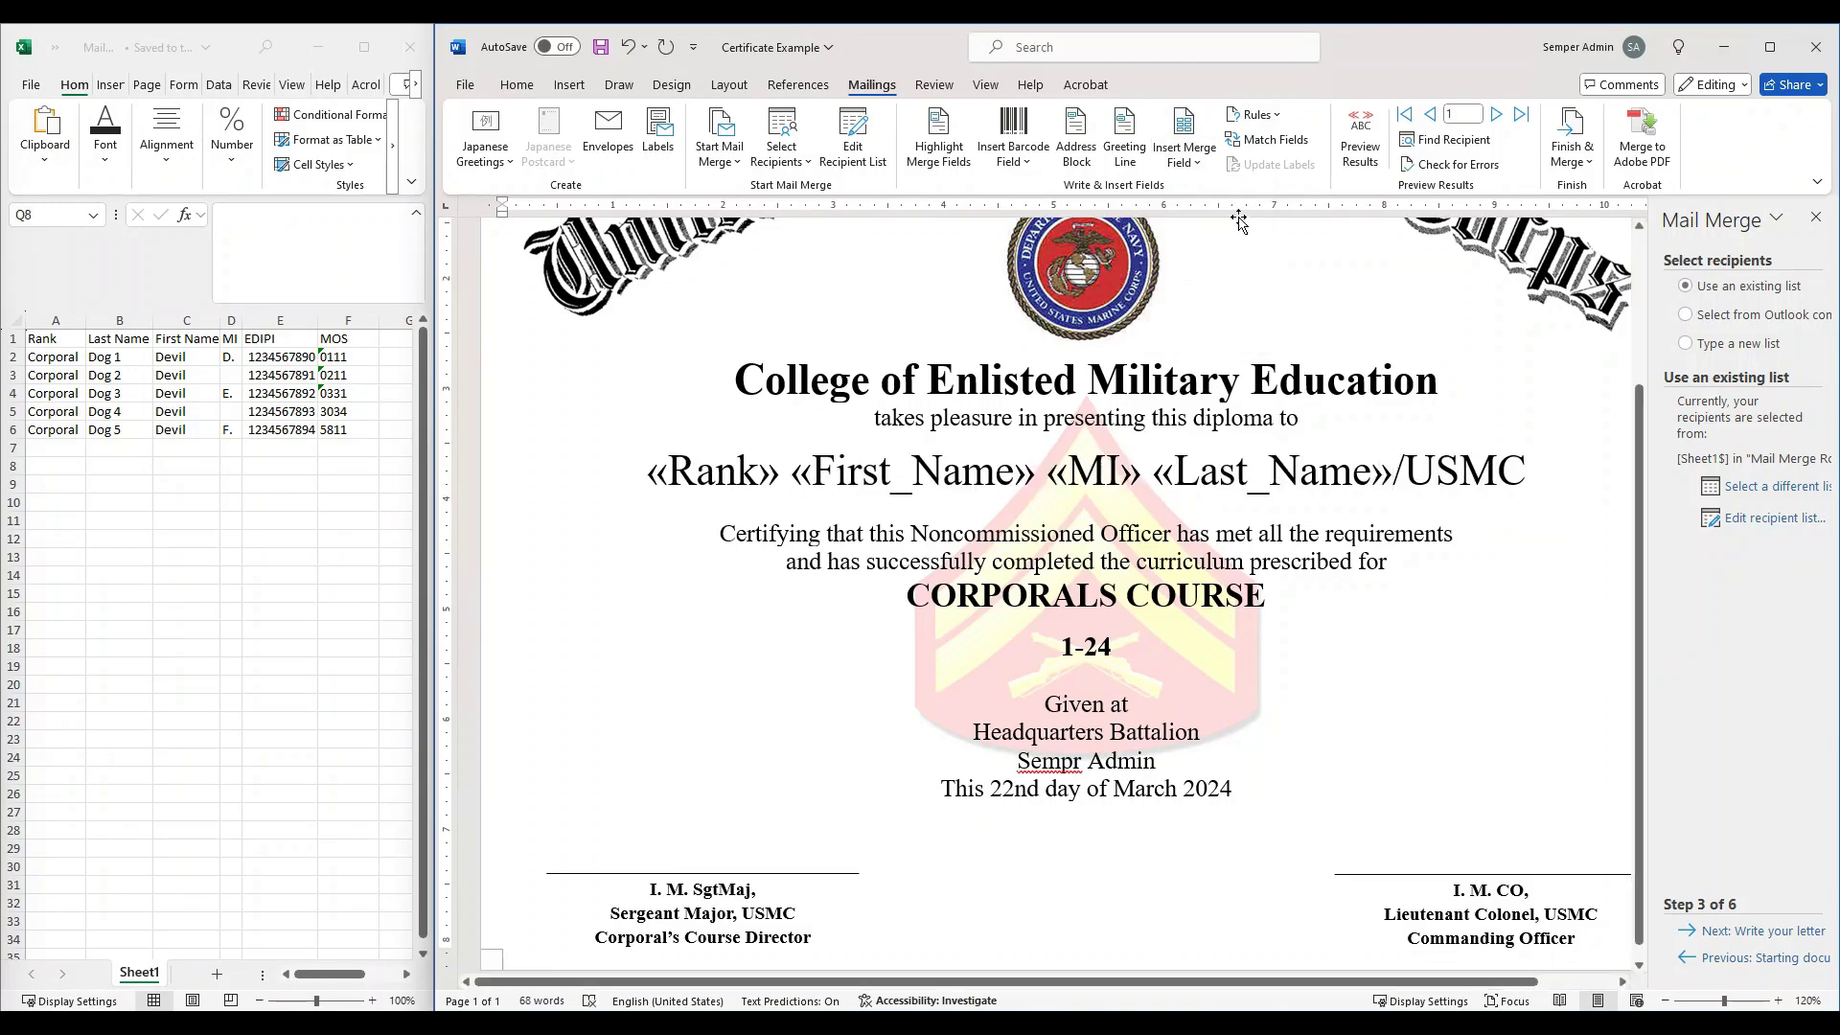
{"action": "left_click", "coordinate": [1192, 163]}
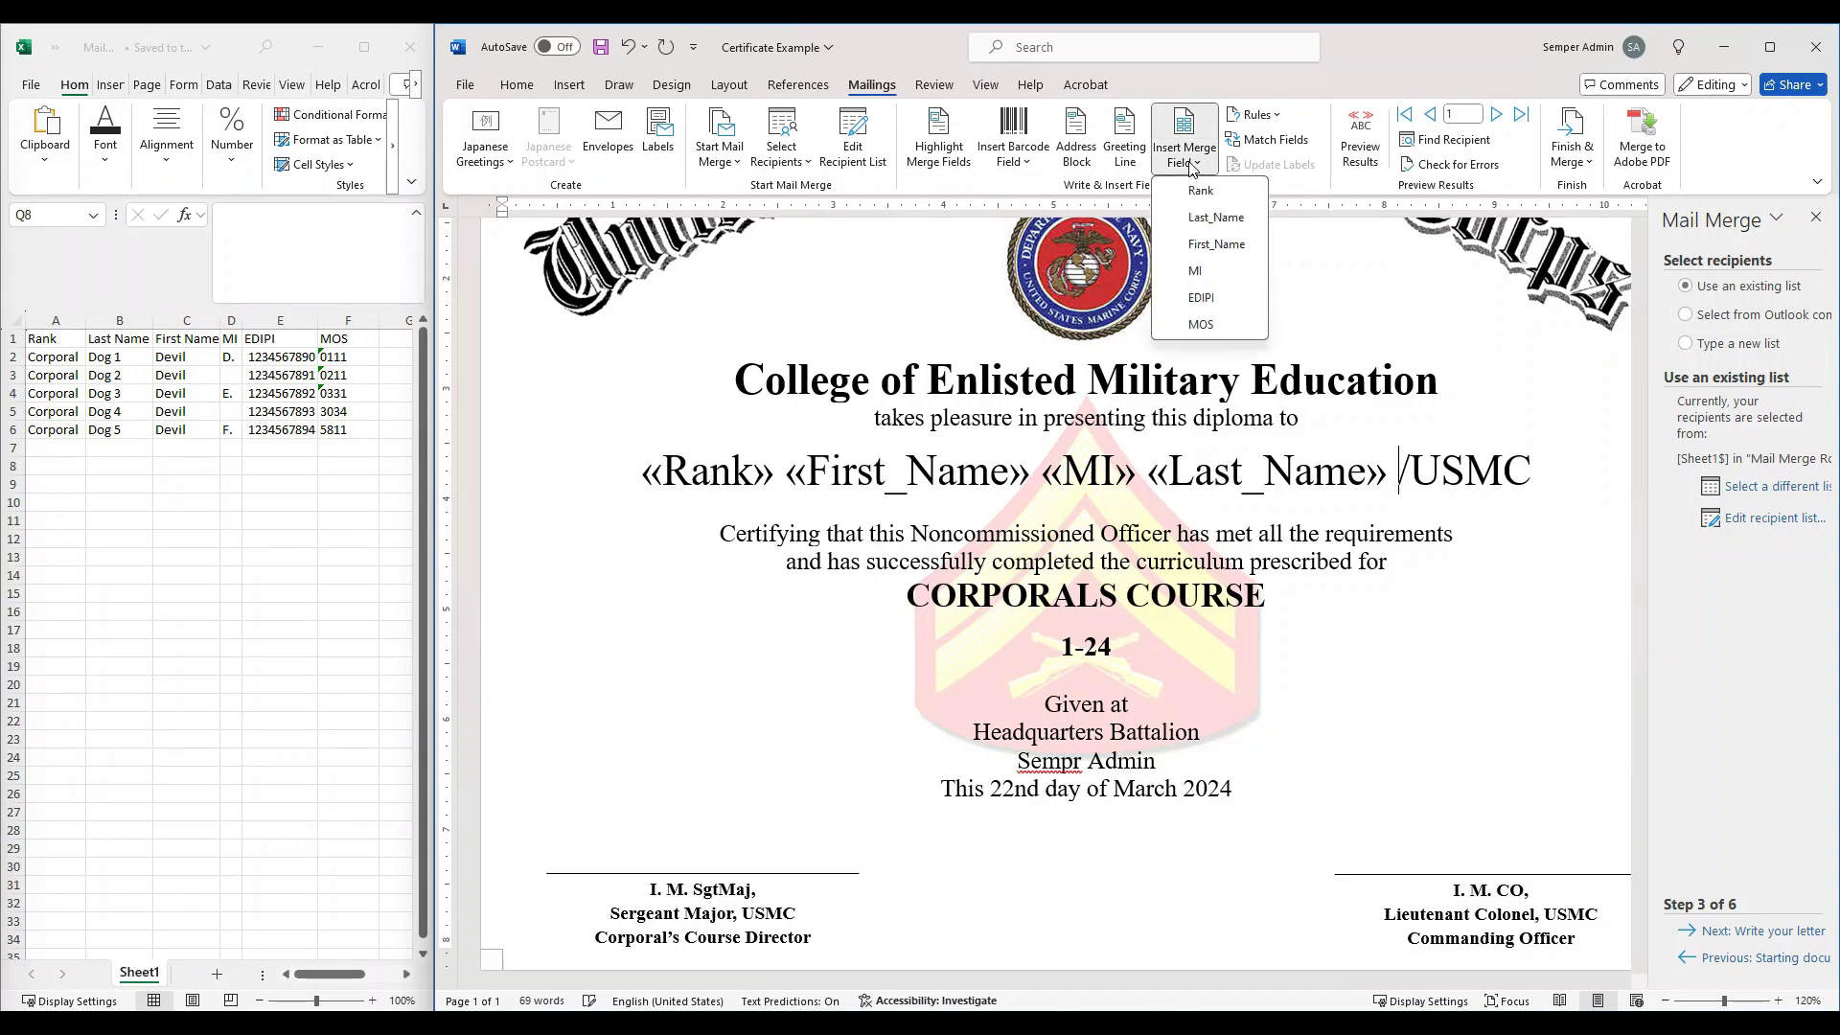
{"action": "left_click", "coordinate": [1202, 300]}
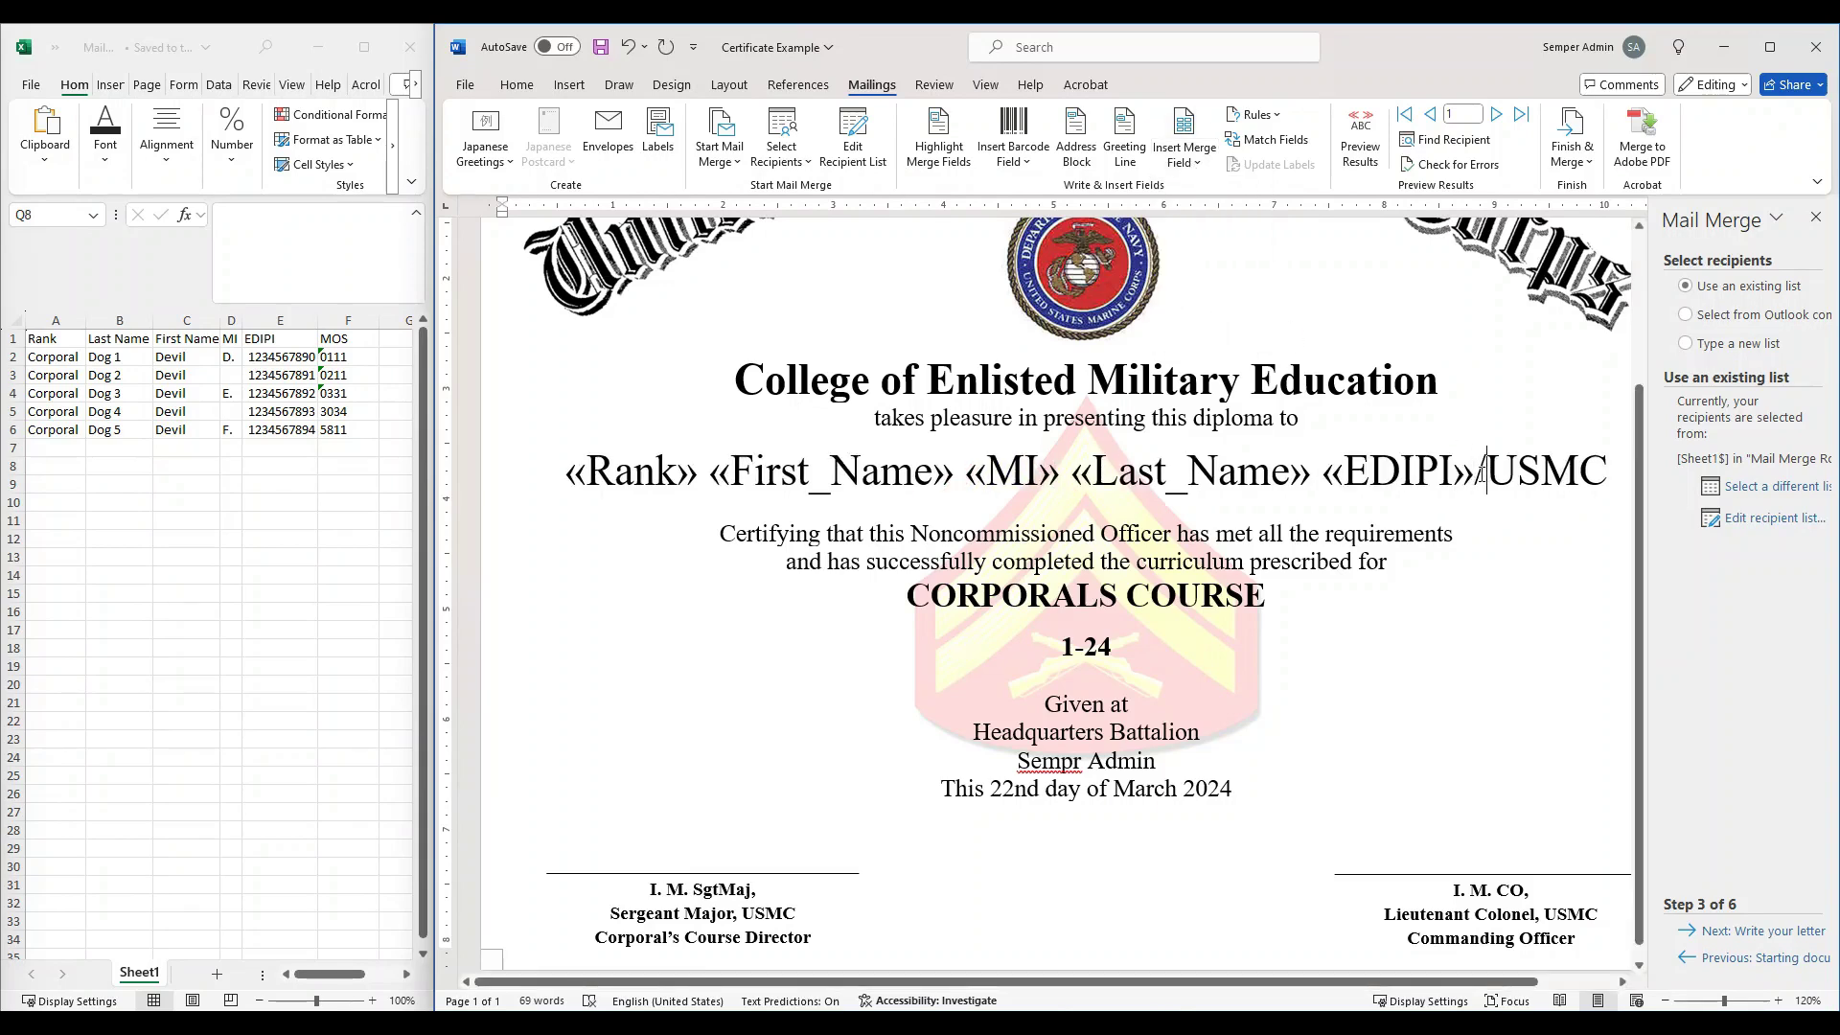
{"action": "left_click", "coordinate": [1207, 163]}
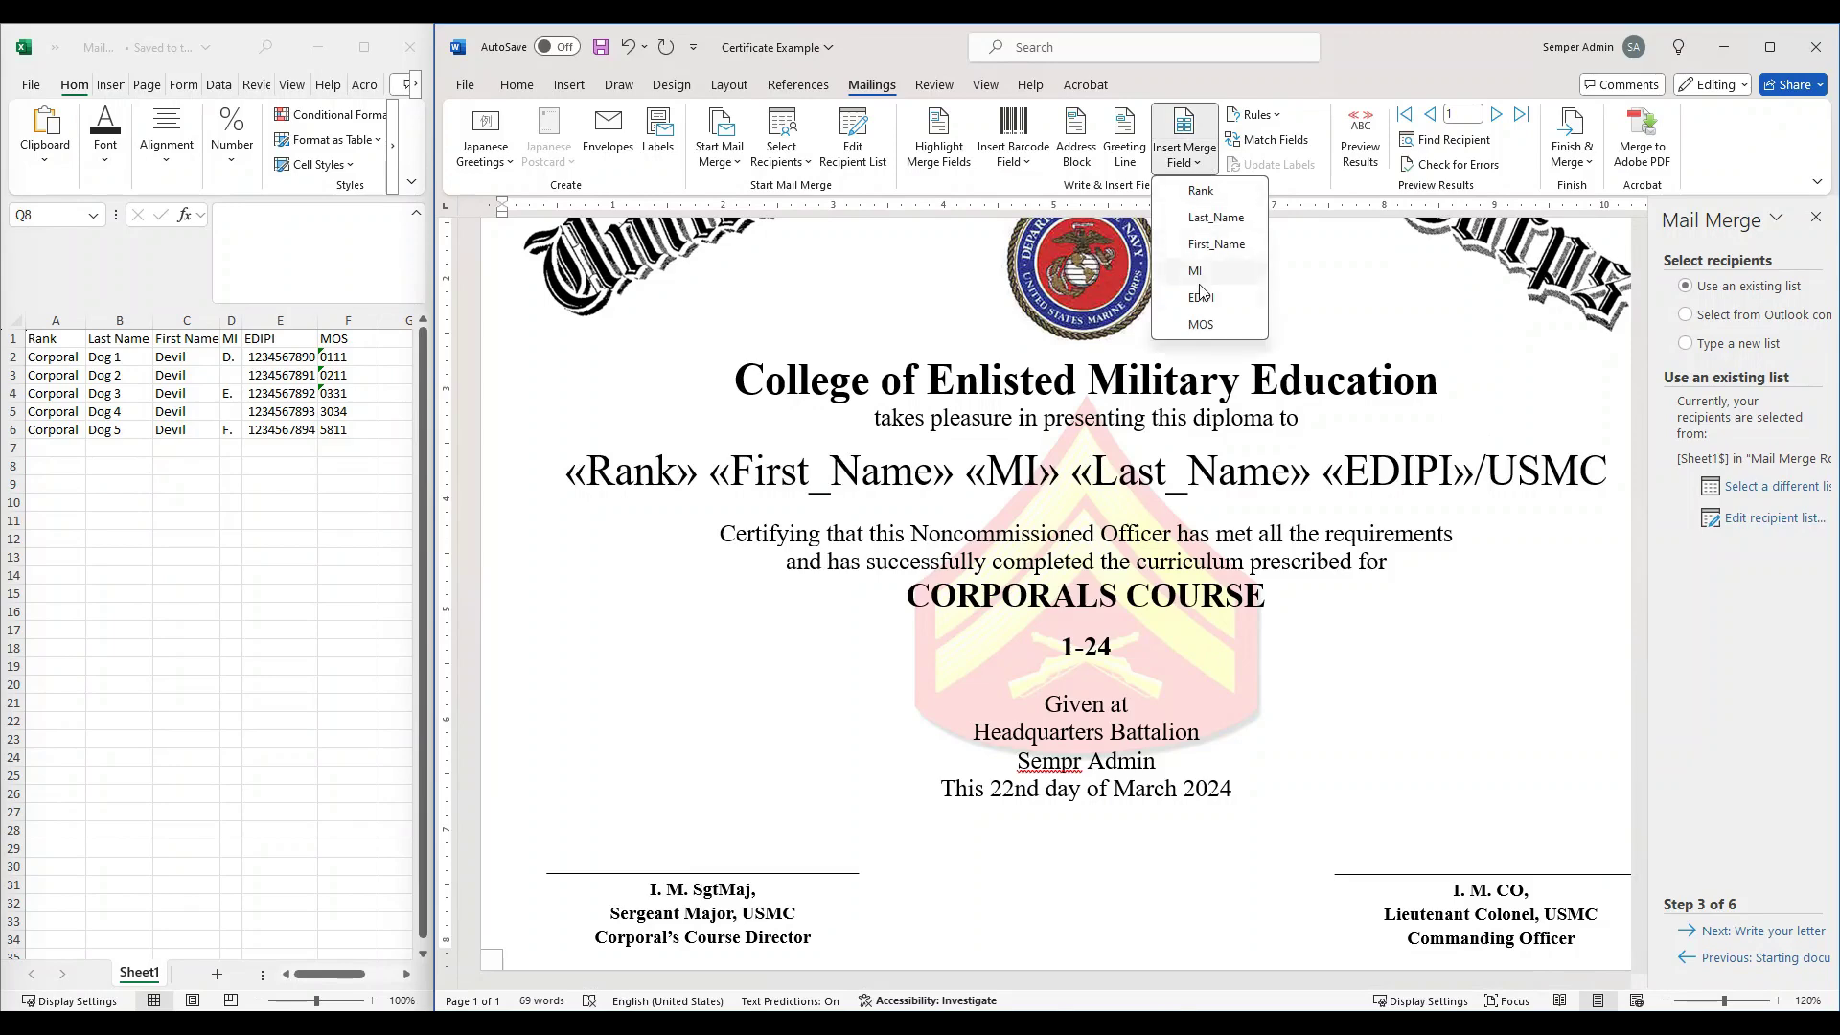
{"action": "left_click", "coordinate": [1237, 325]}
{"action": "key", "text": "Return"}
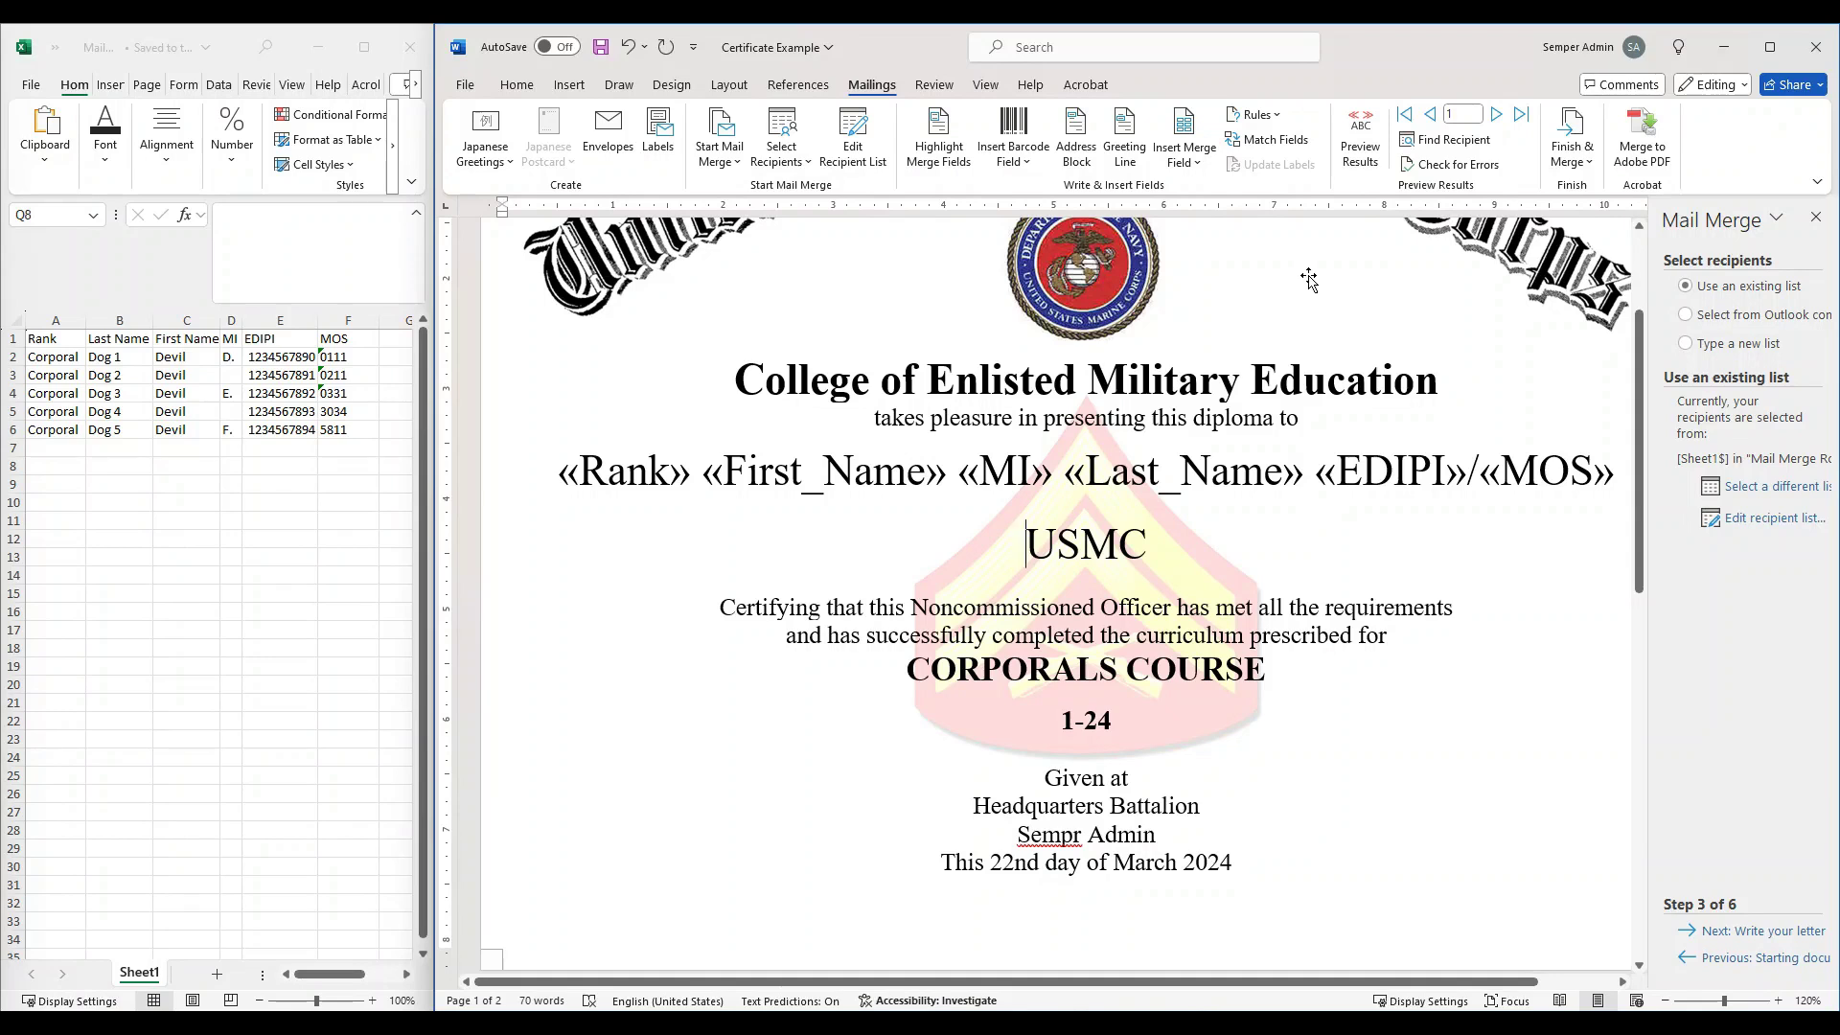
- Preview the merged results, stepping forward through records 1–5 and back to record 1
{"action": "left_click", "coordinate": [1368, 127]}
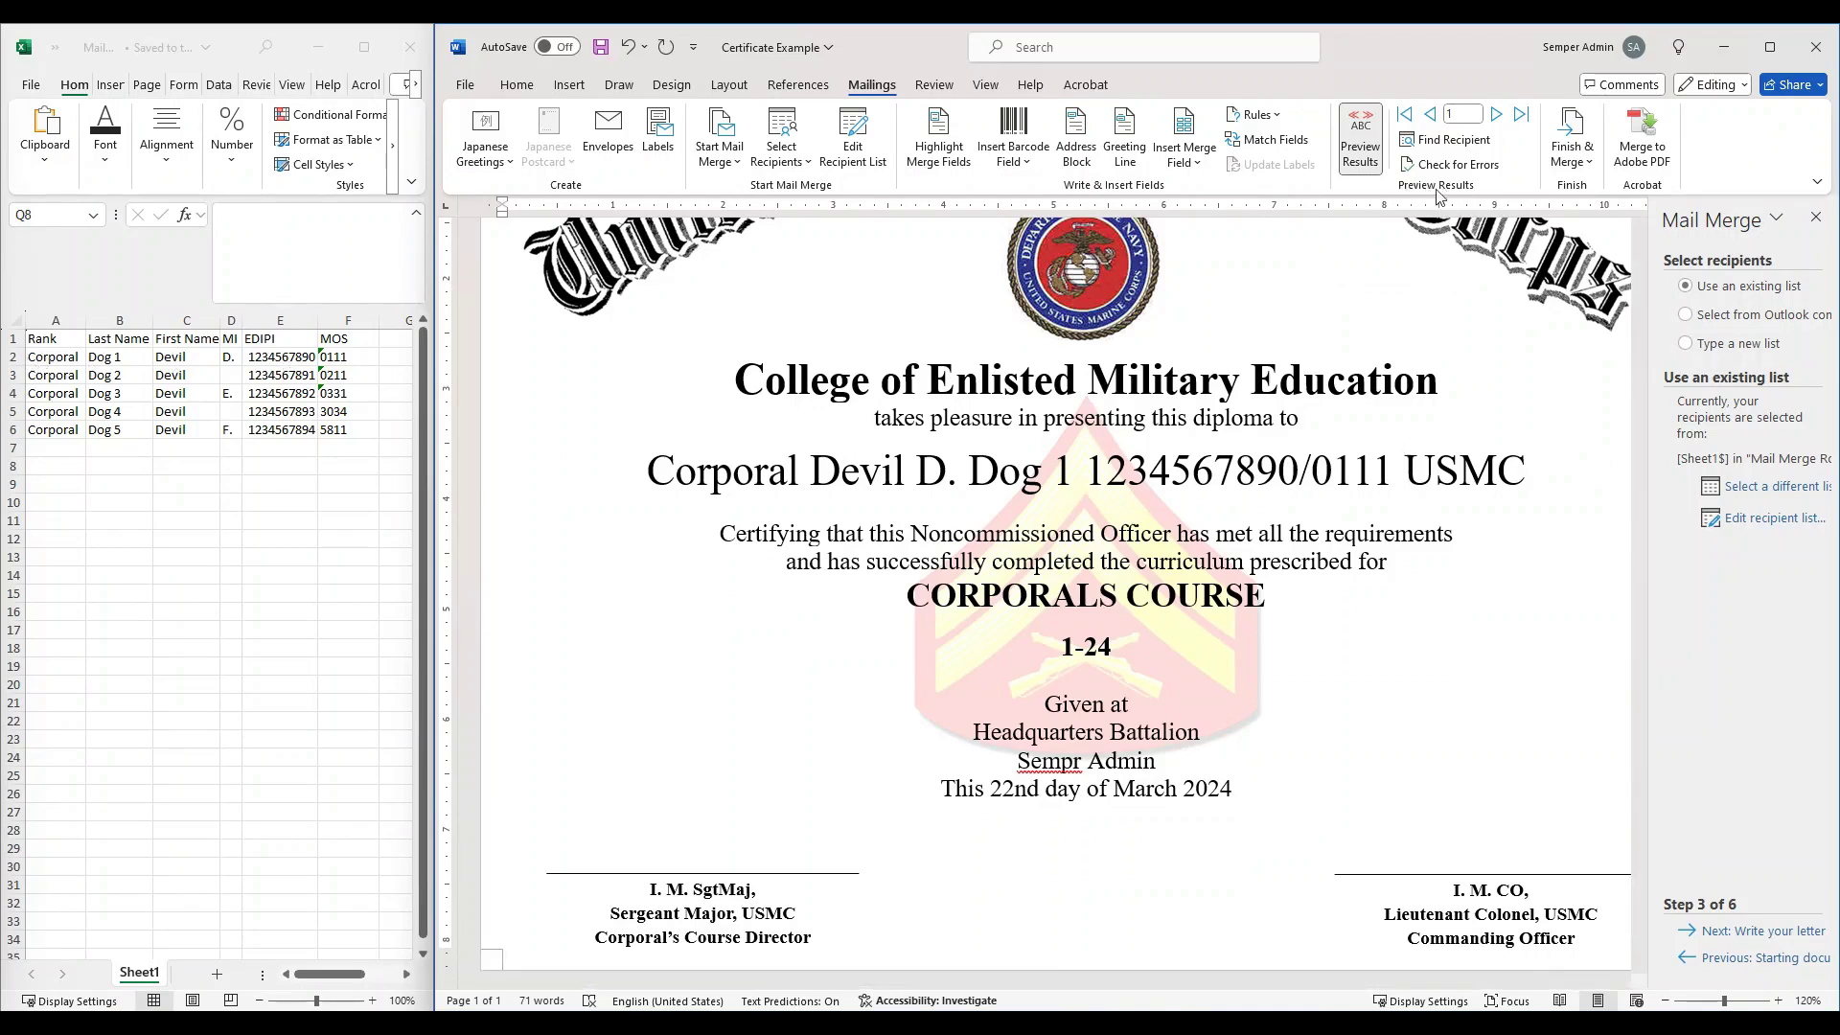
{"action": "left_click", "coordinate": [1496, 115]}
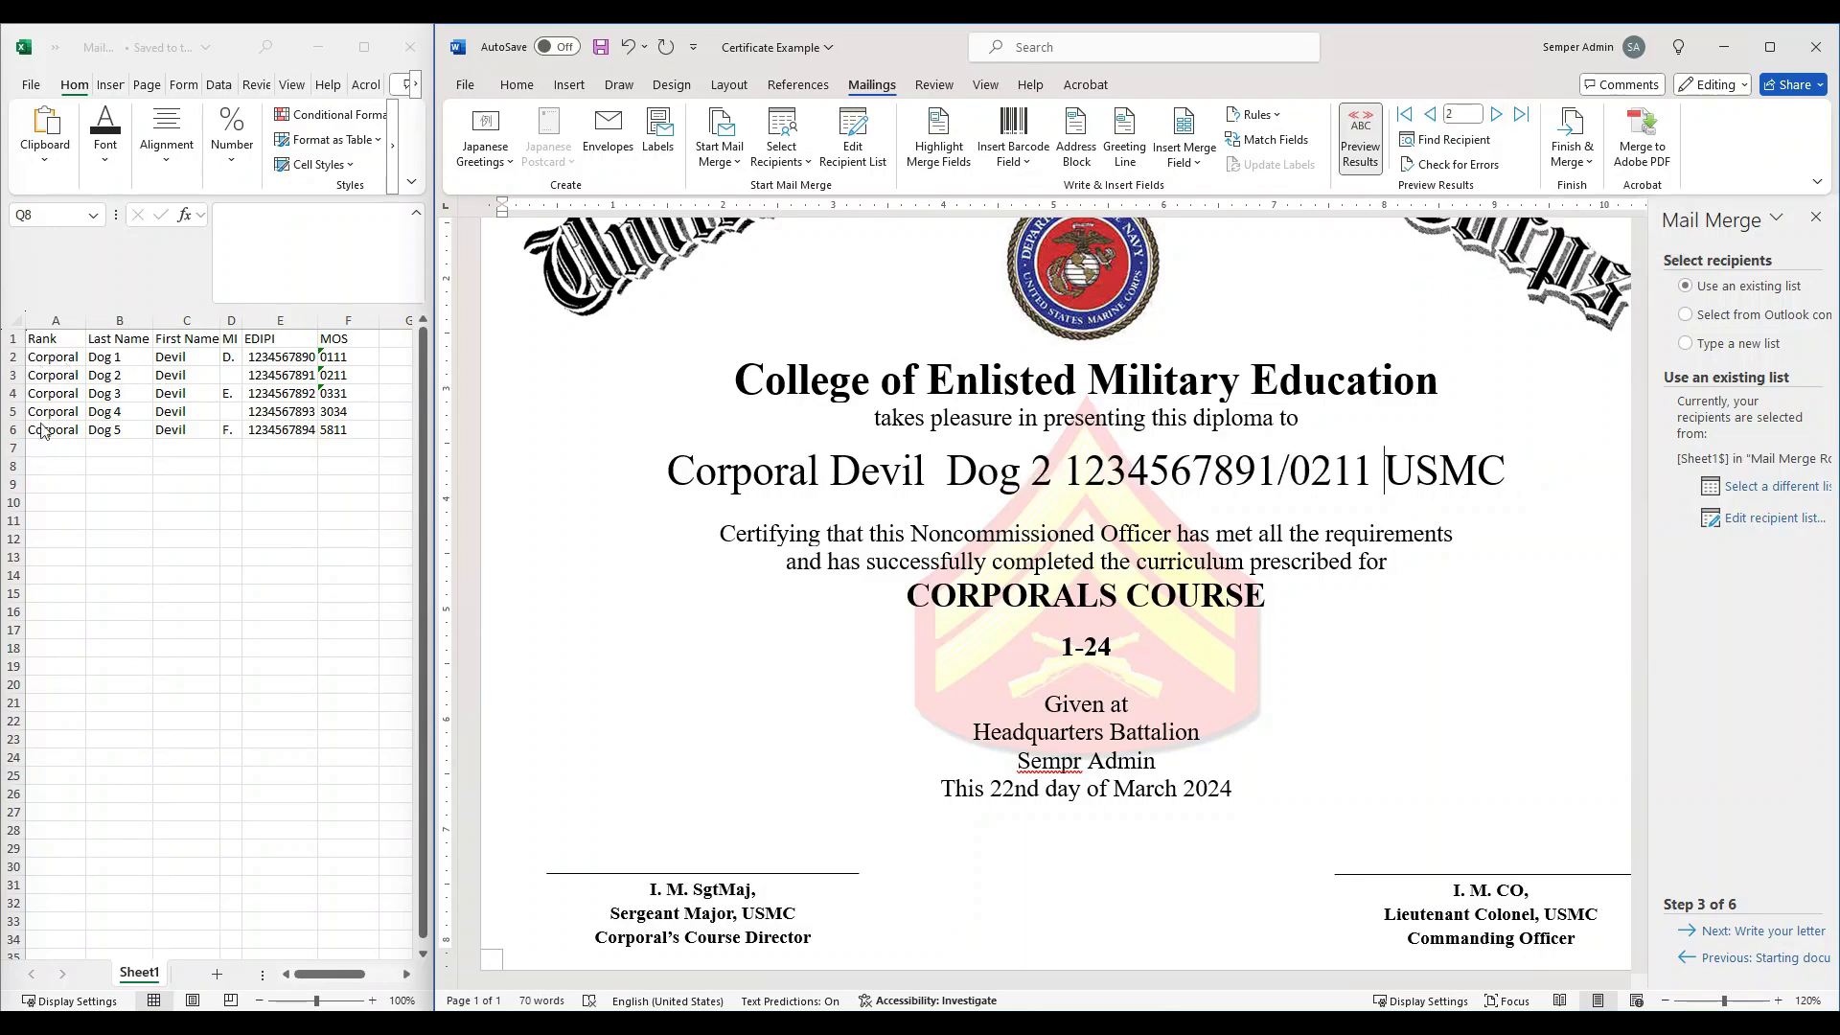
{"action": "left_click", "coordinate": [1498, 116]}
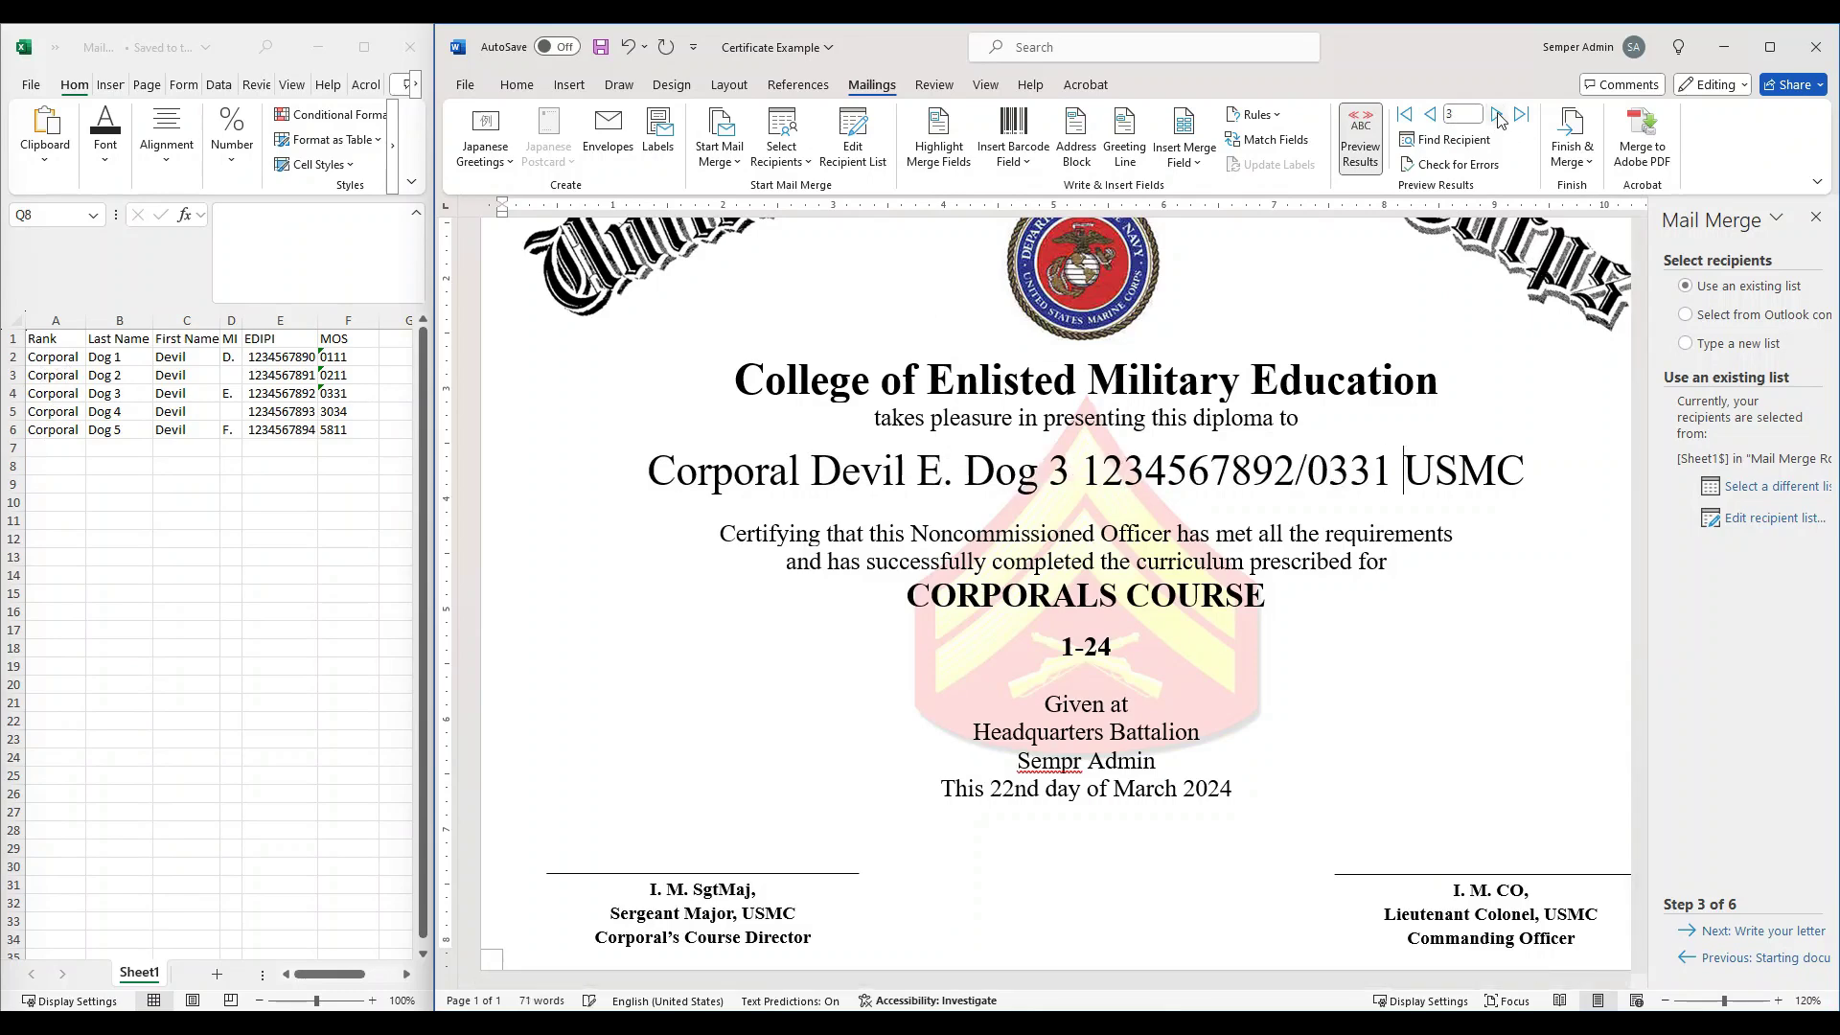
{"action": "left_click", "coordinate": [1498, 116]}
{"action": "left_click", "coordinate": [1498, 116]}
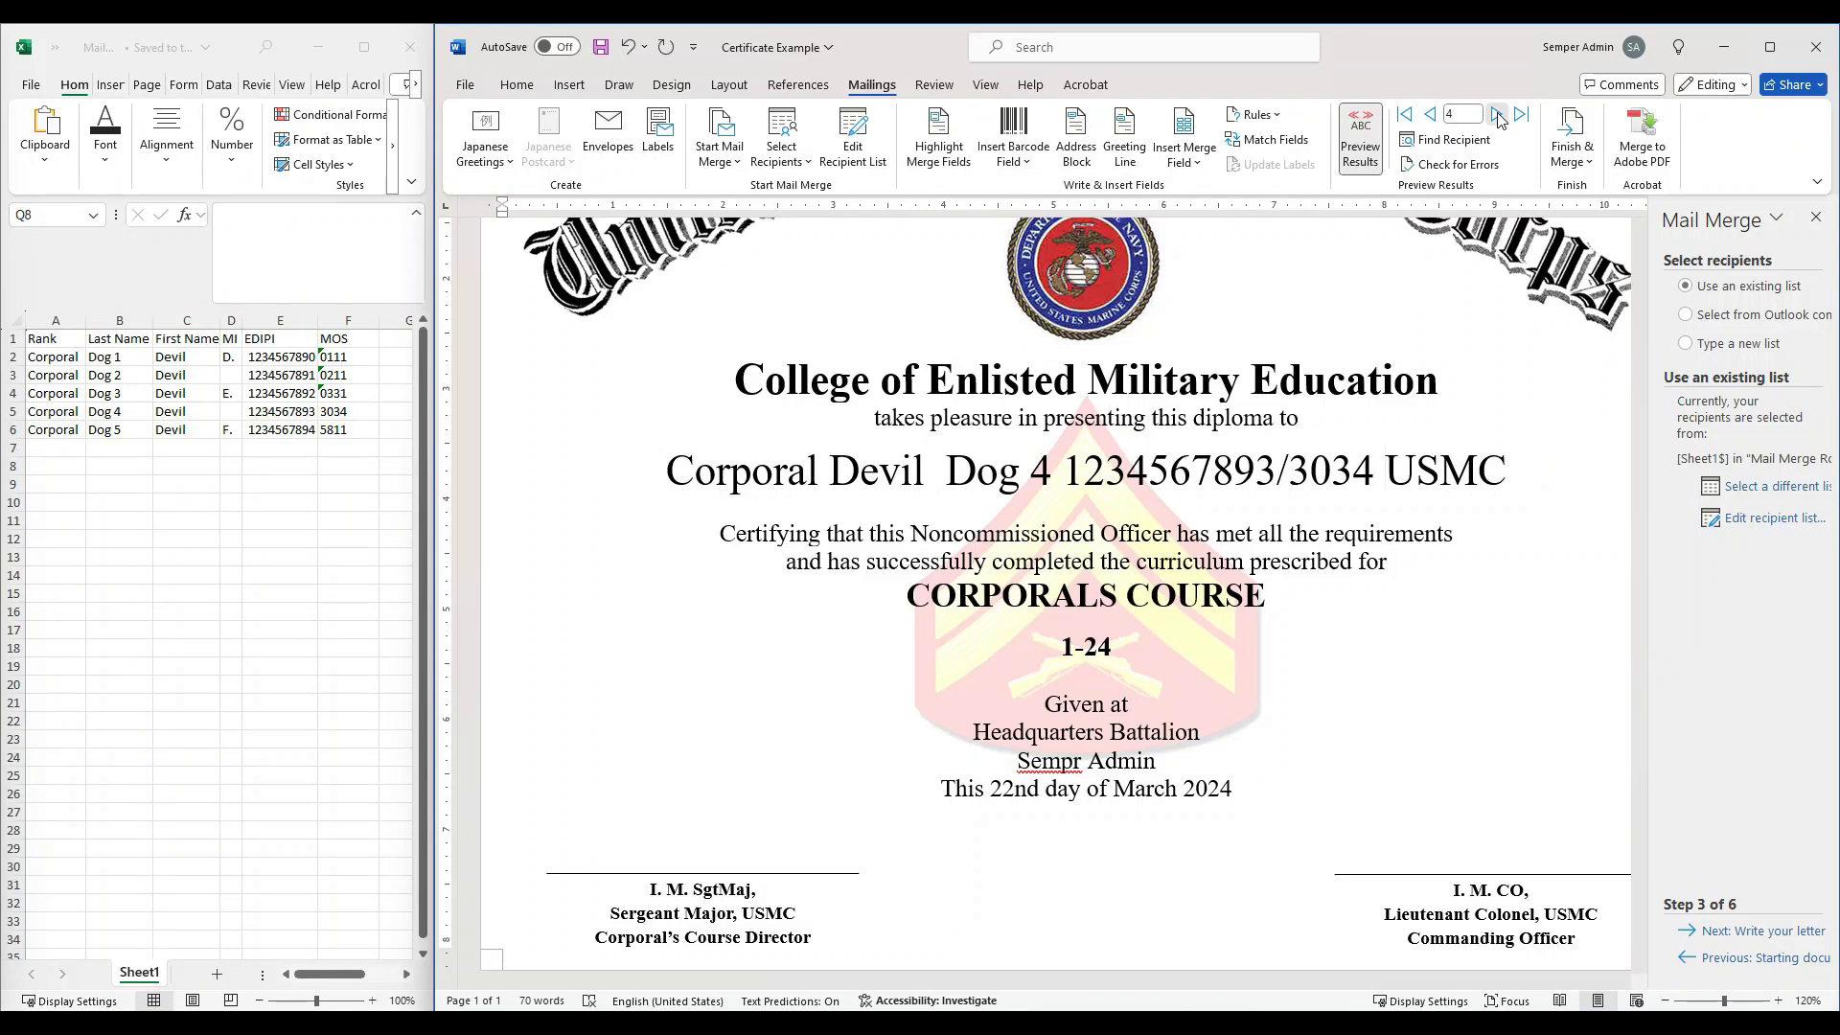
{"action": "left_click", "coordinate": [1430, 116]}
{"action": "left_click", "coordinate": [1430, 116]}
{"action": "left_click", "coordinate": [1430, 119]}
{"action": "left_click", "coordinate": [1430, 119]}
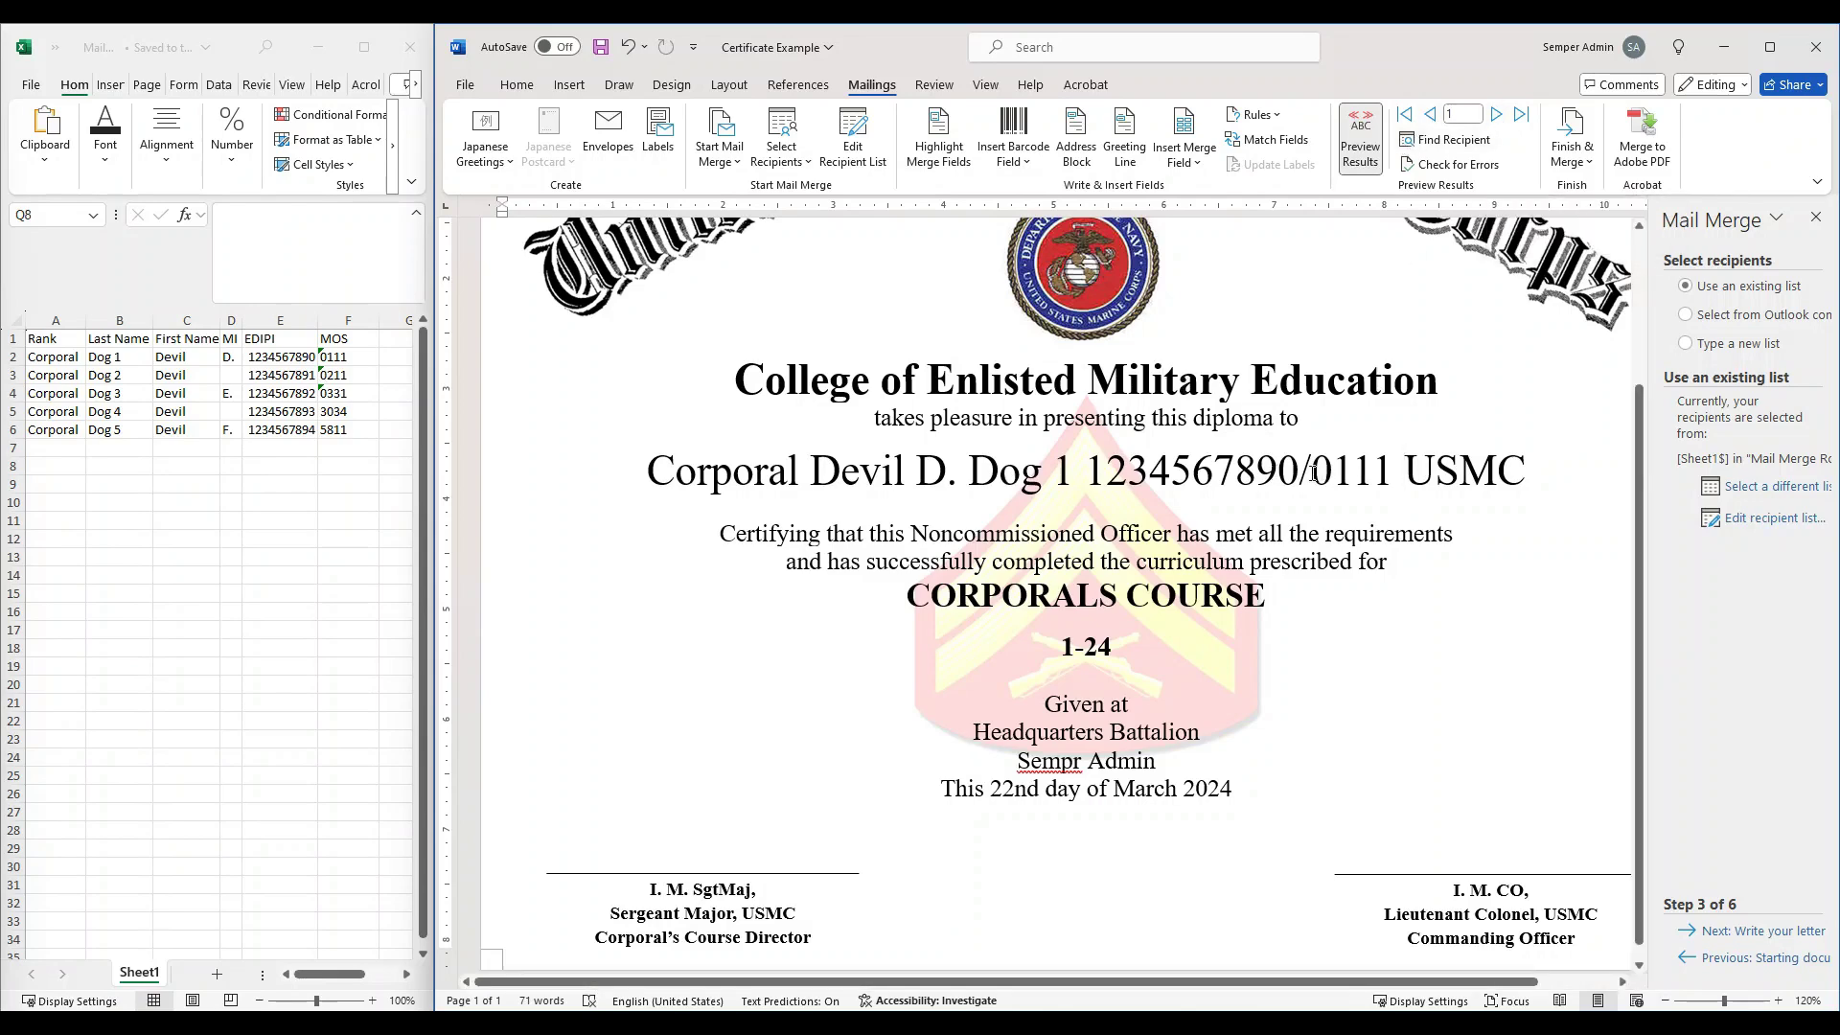
{"action": "left_click_drag", "start_coordinate": [1300, 472], "coordinate": [1306, 473]}
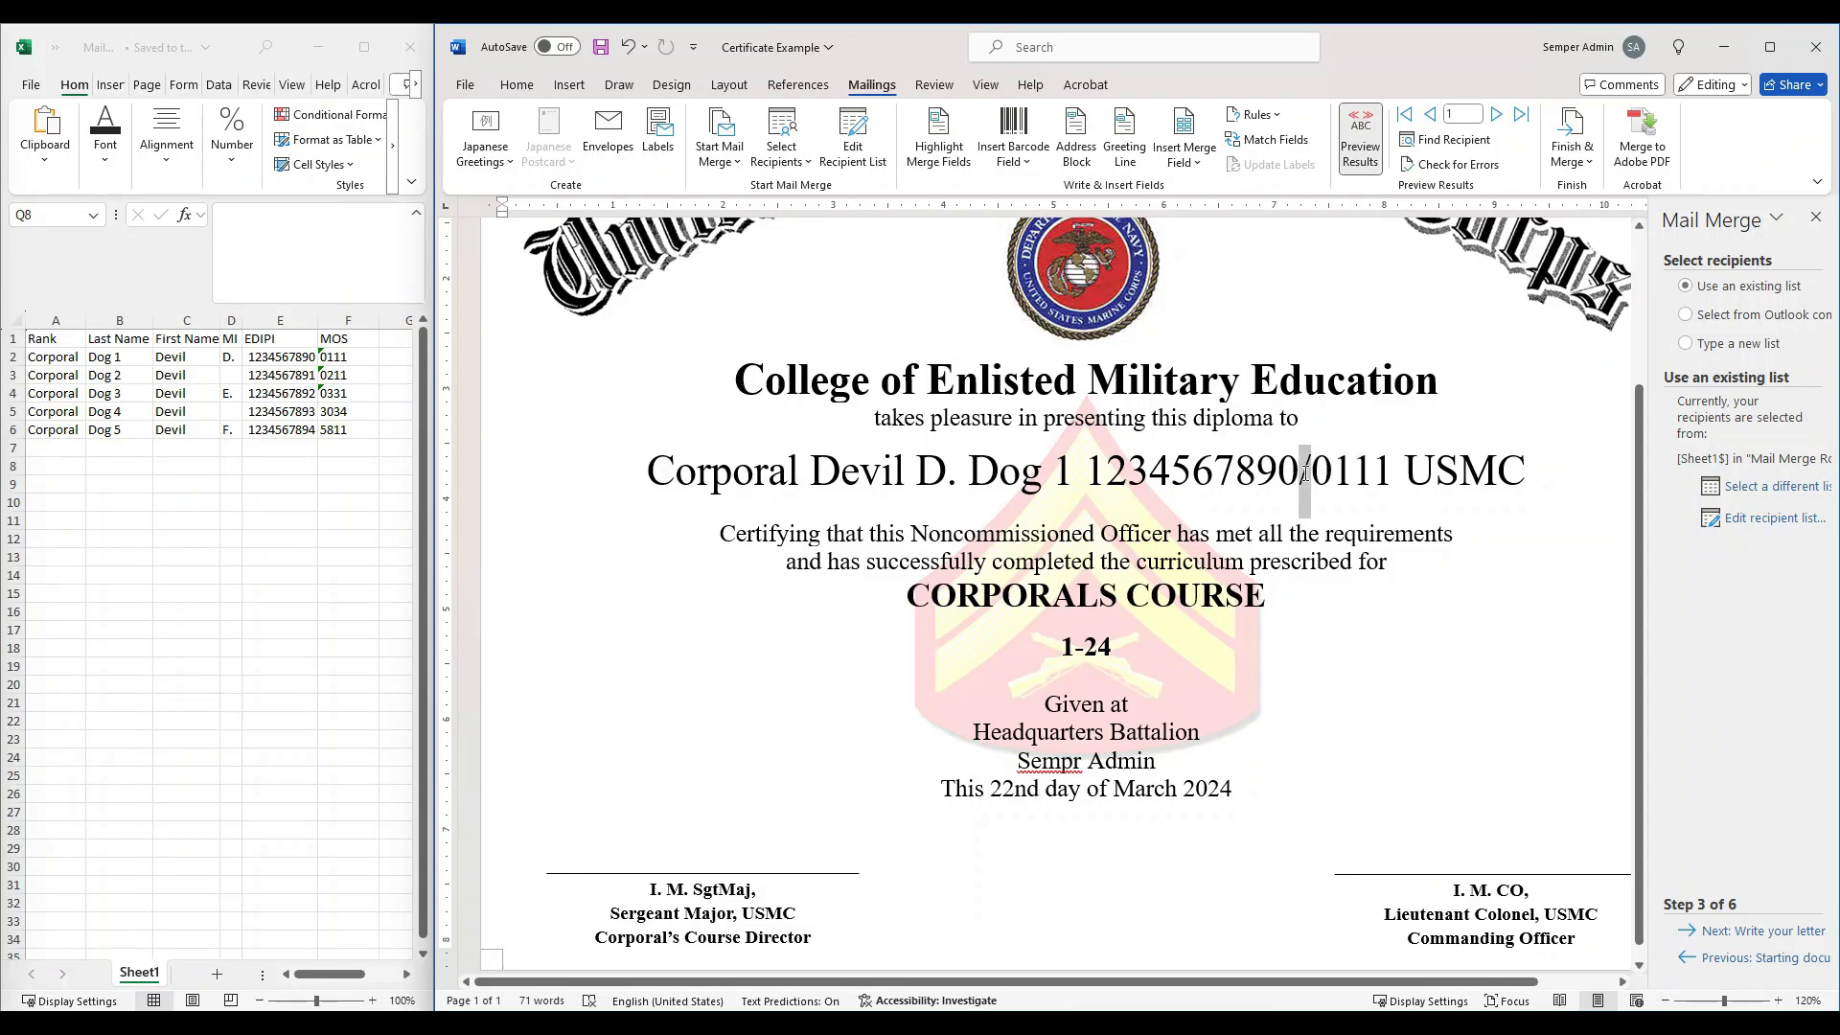
{"action": "left_click", "coordinate": [1360, 139]}
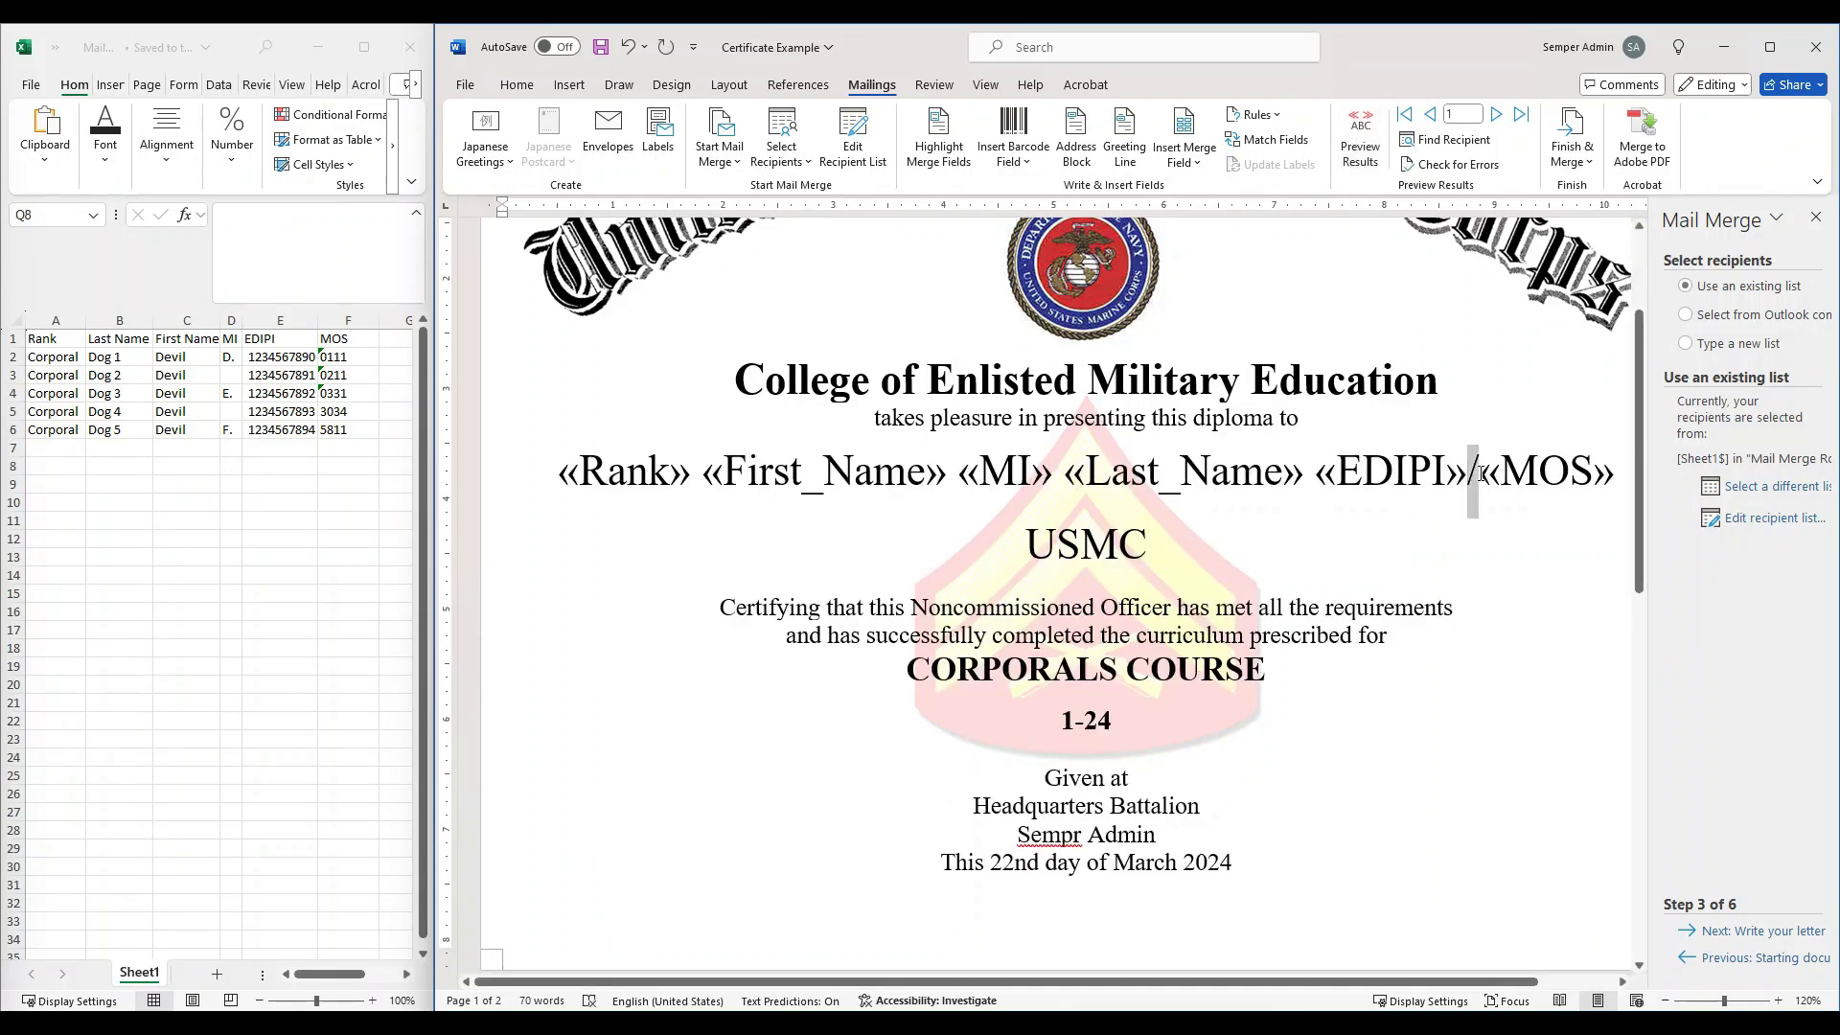
{"action": "mouse_move", "coordinate": [1476, 508]}
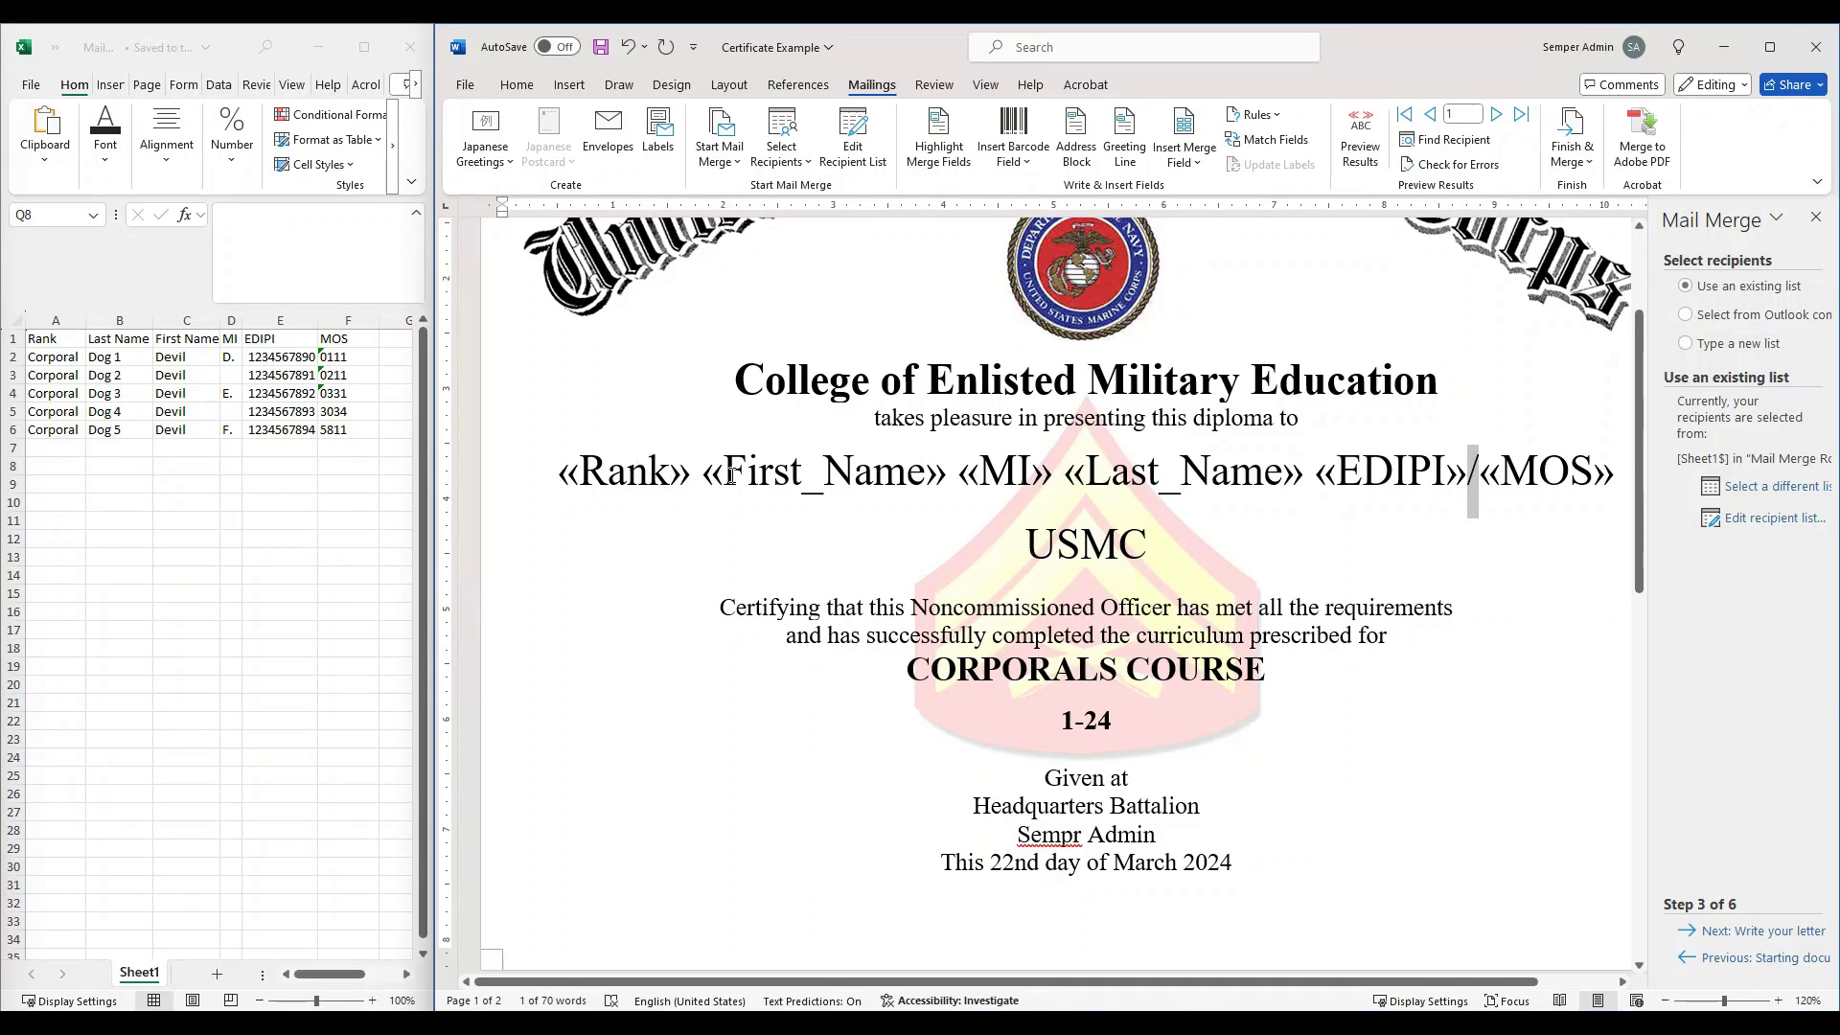
{"action": "left_click", "coordinate": [1360, 136]}
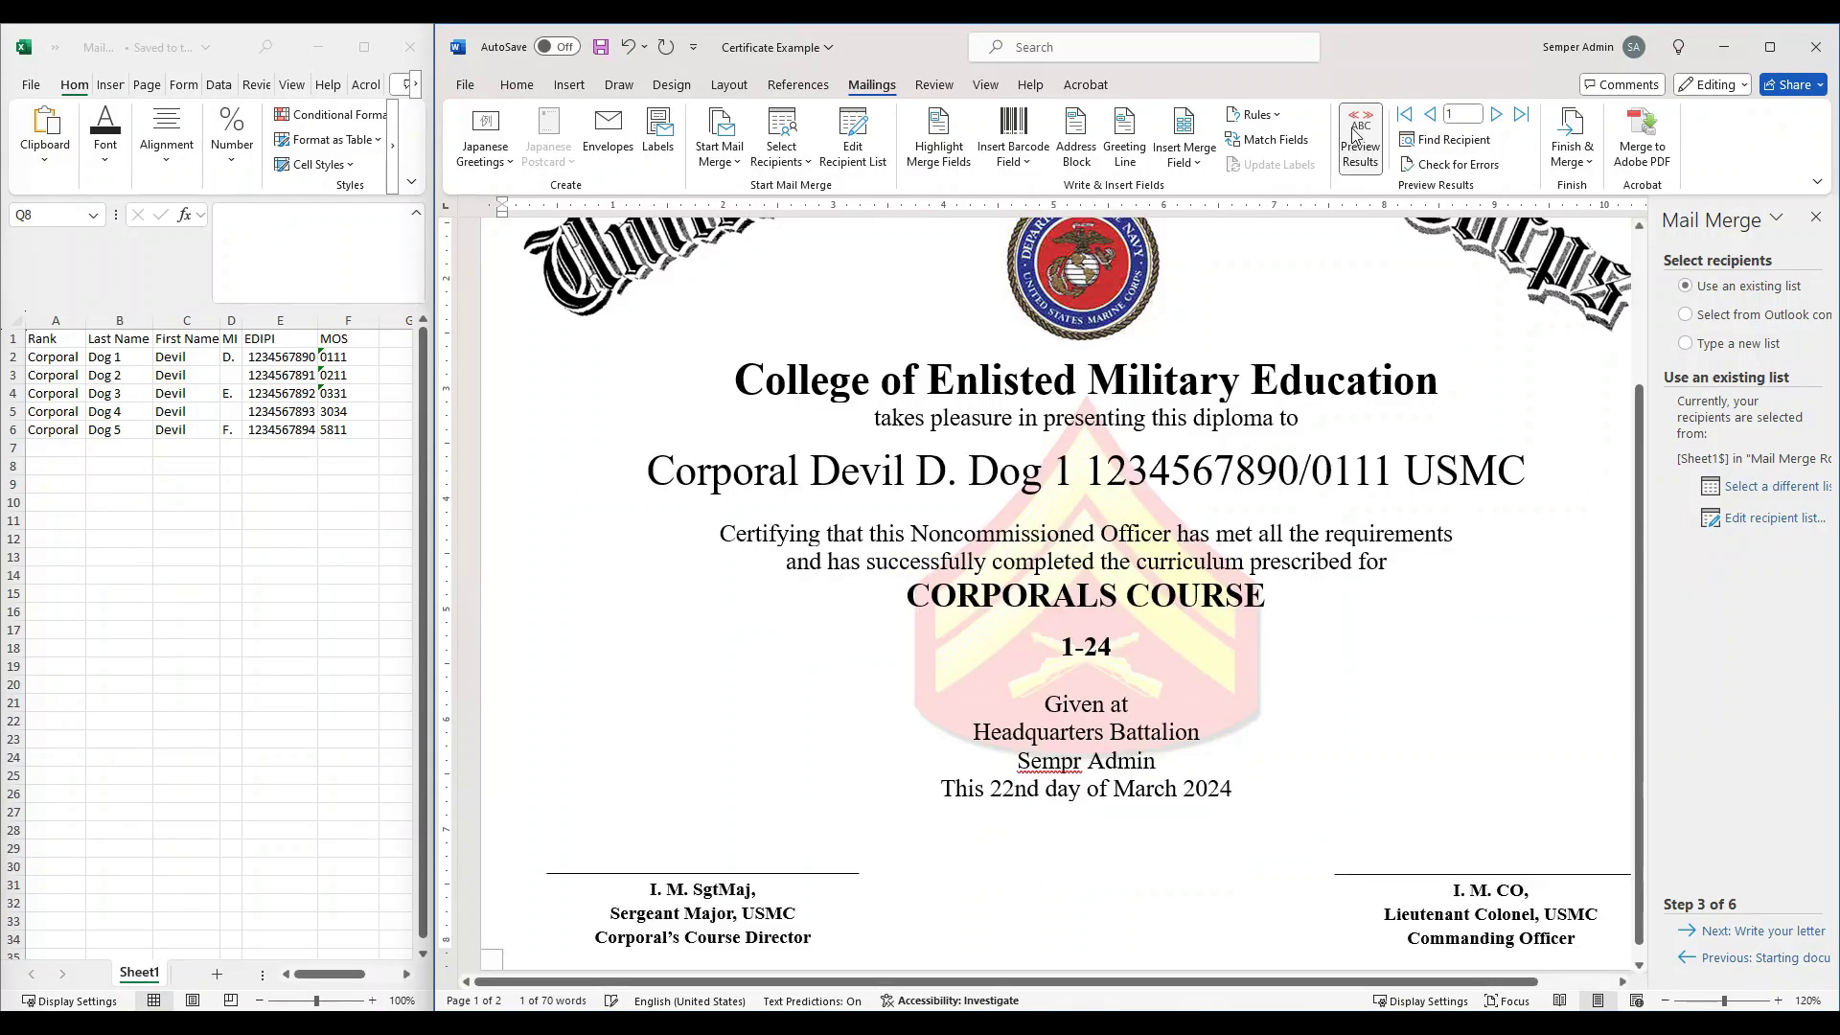
{"action": "left_click", "coordinate": [1496, 115]}
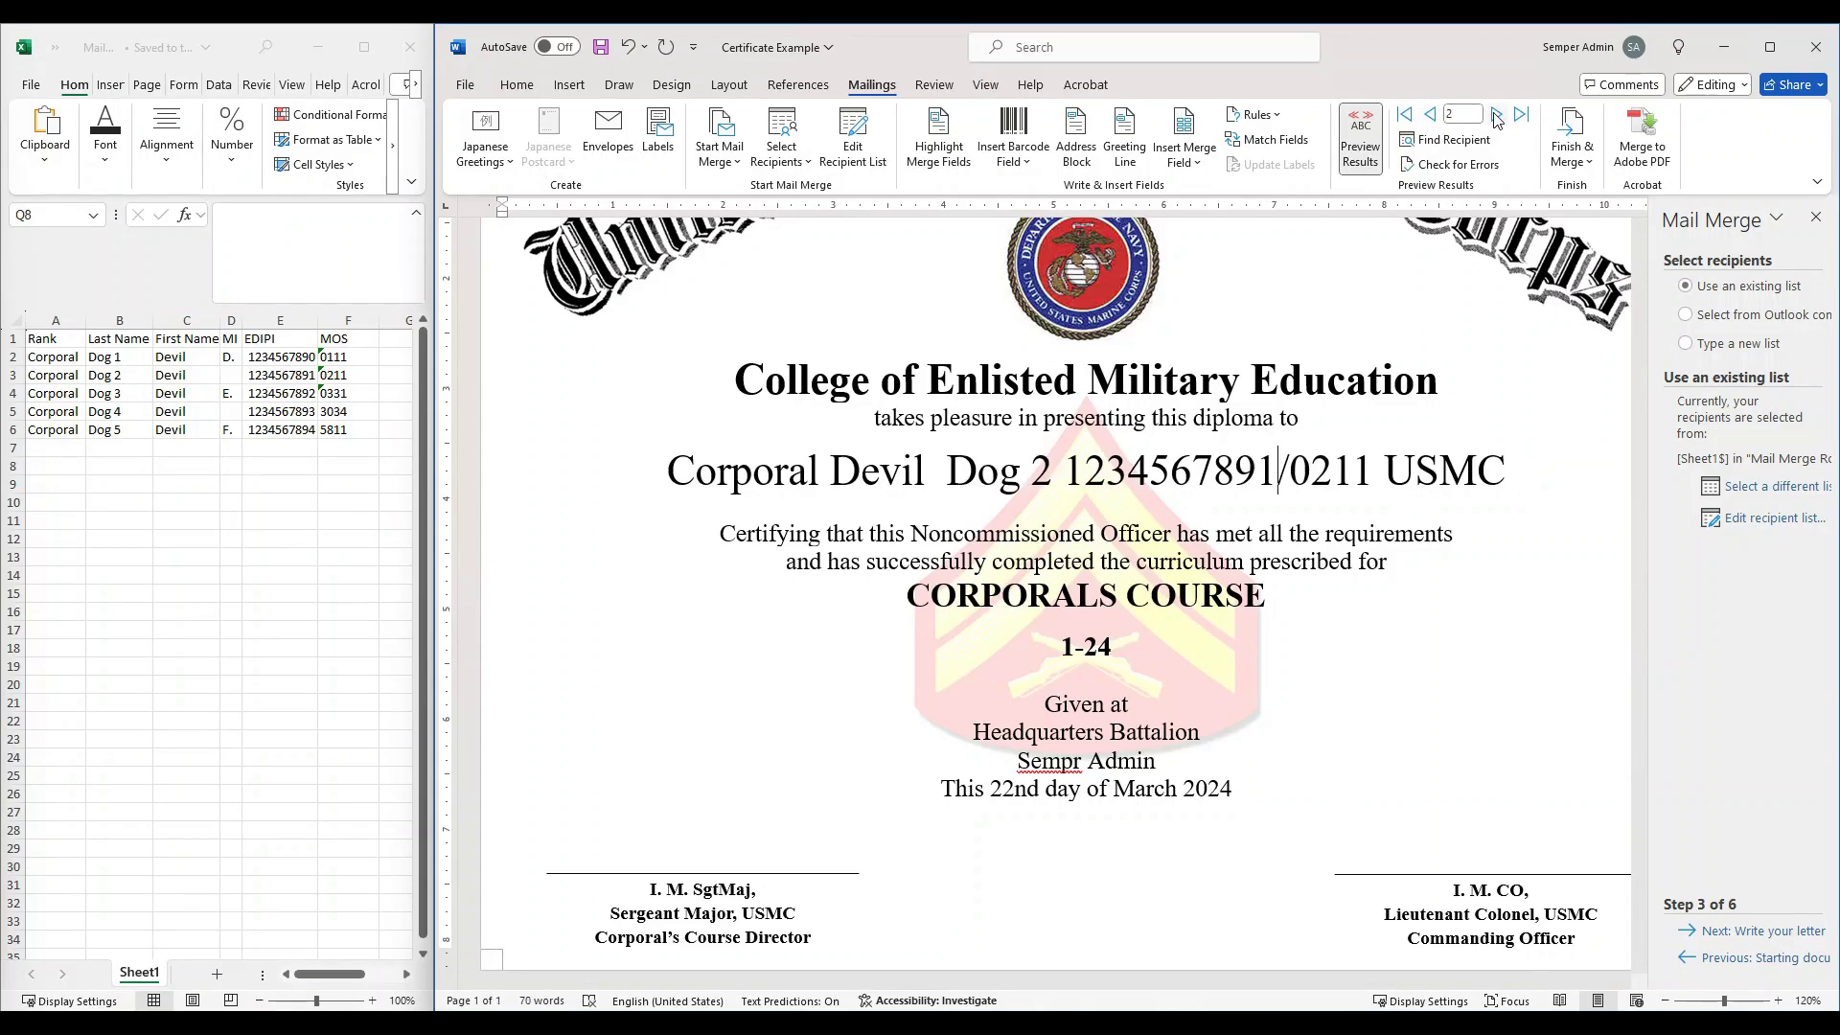
{"action": "left_click", "coordinate": [1431, 115]}
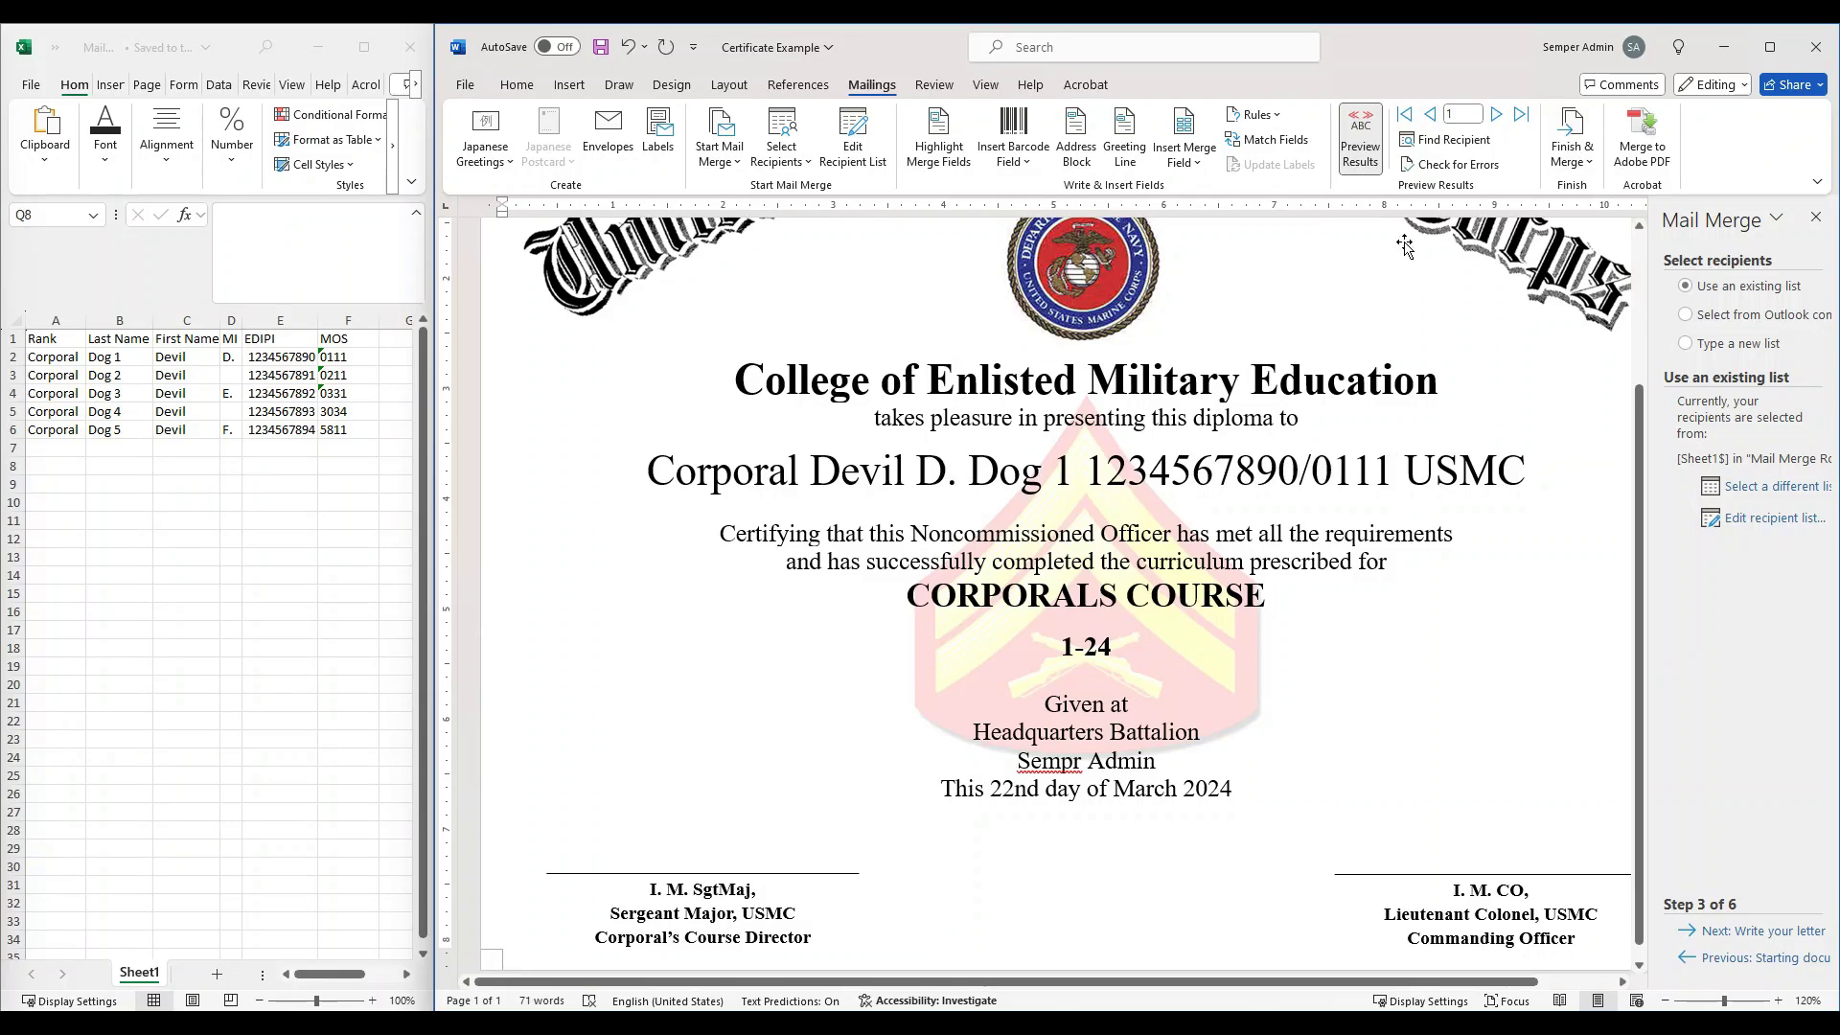
{"action": "left_click", "coordinate": [1497, 115]}
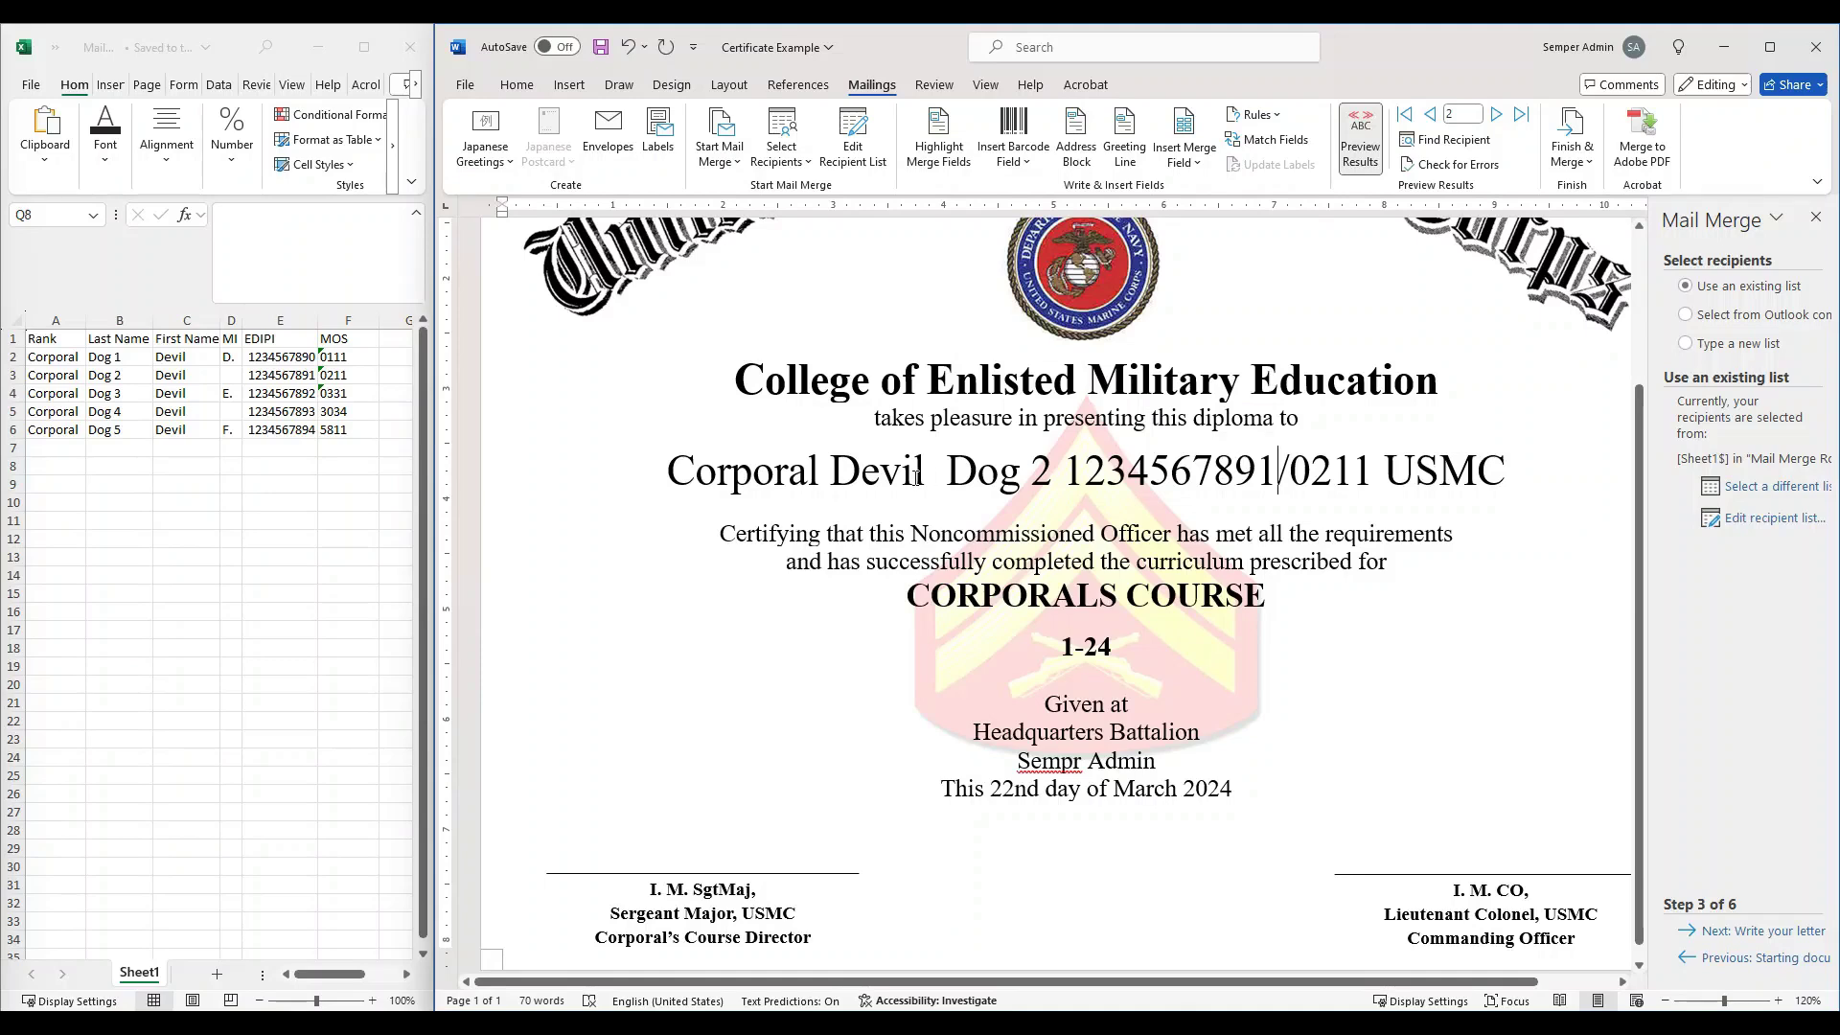
{"action": "left_click", "coordinate": [1497, 115]}
{"action": "left_click", "coordinate": [1497, 115]}
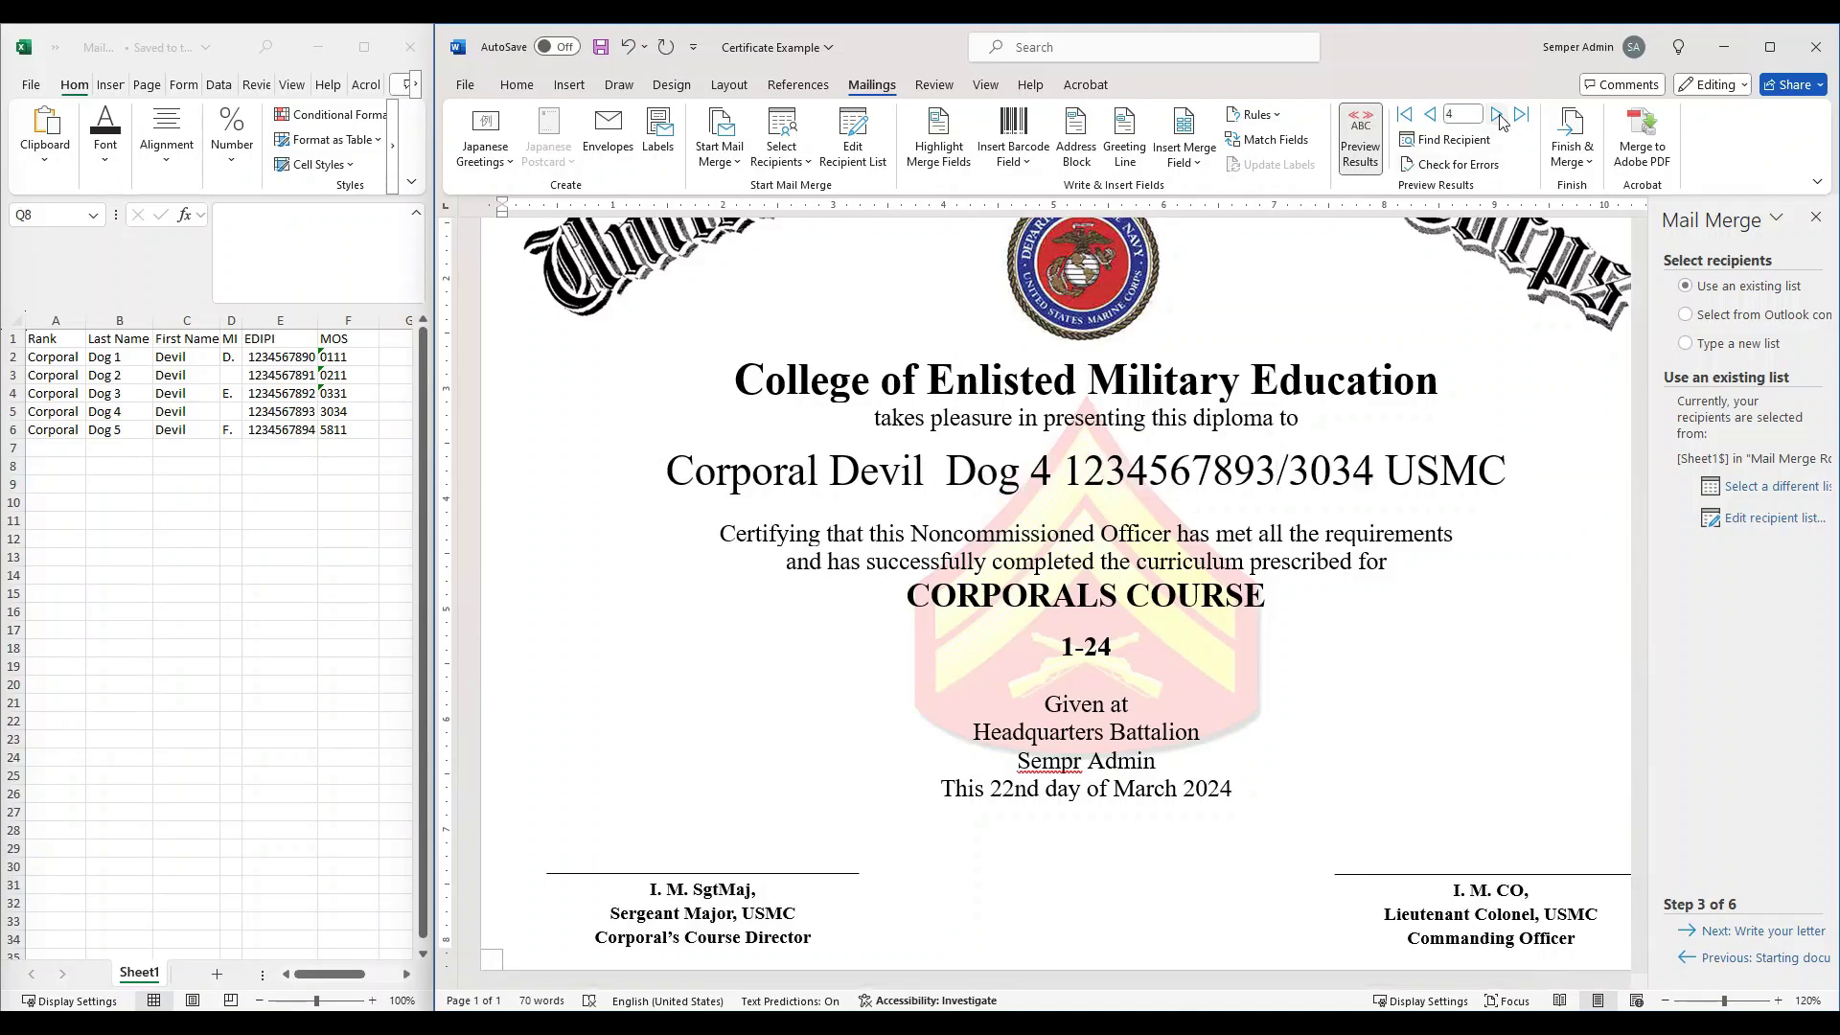
{"action": "left_click", "coordinate": [1498, 115]}
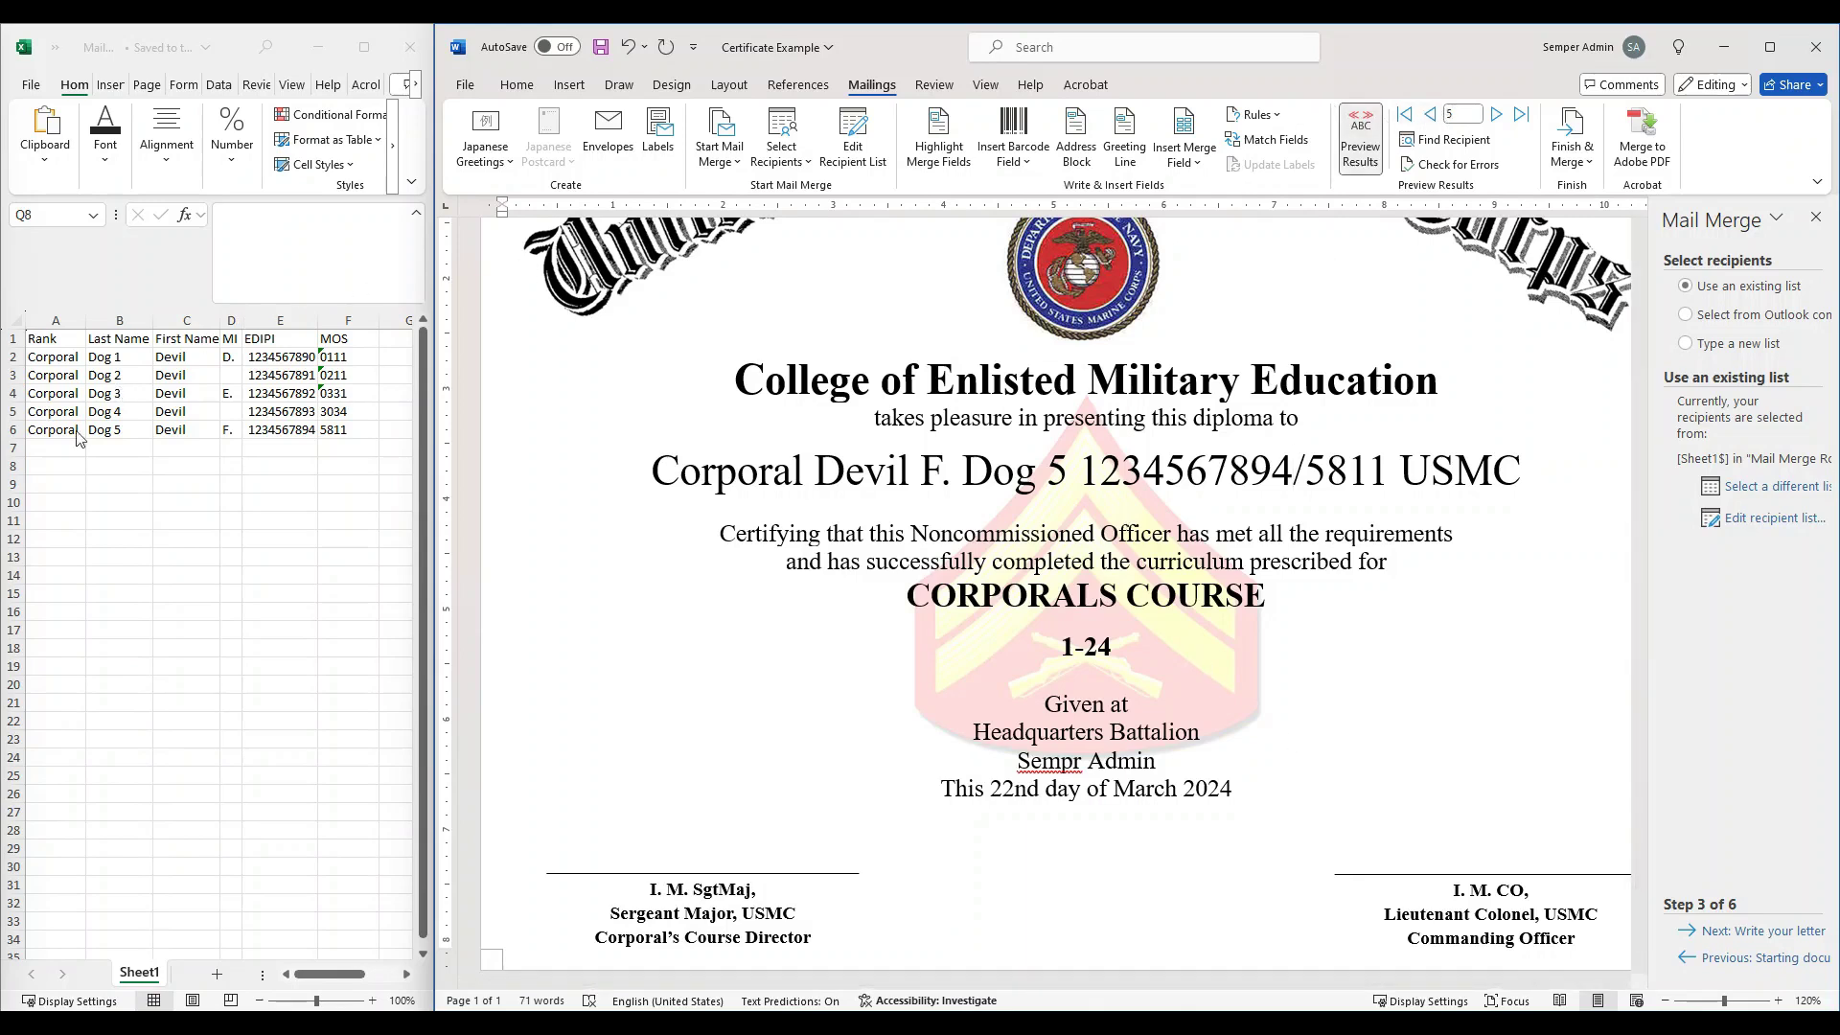
{"action": "left_click", "coordinate": [1430, 115]}
{"action": "left_click", "coordinate": [1430, 115]}
{"action": "left_click", "coordinate": [1430, 115]}
{"action": "left_click", "coordinate": [1430, 115]}
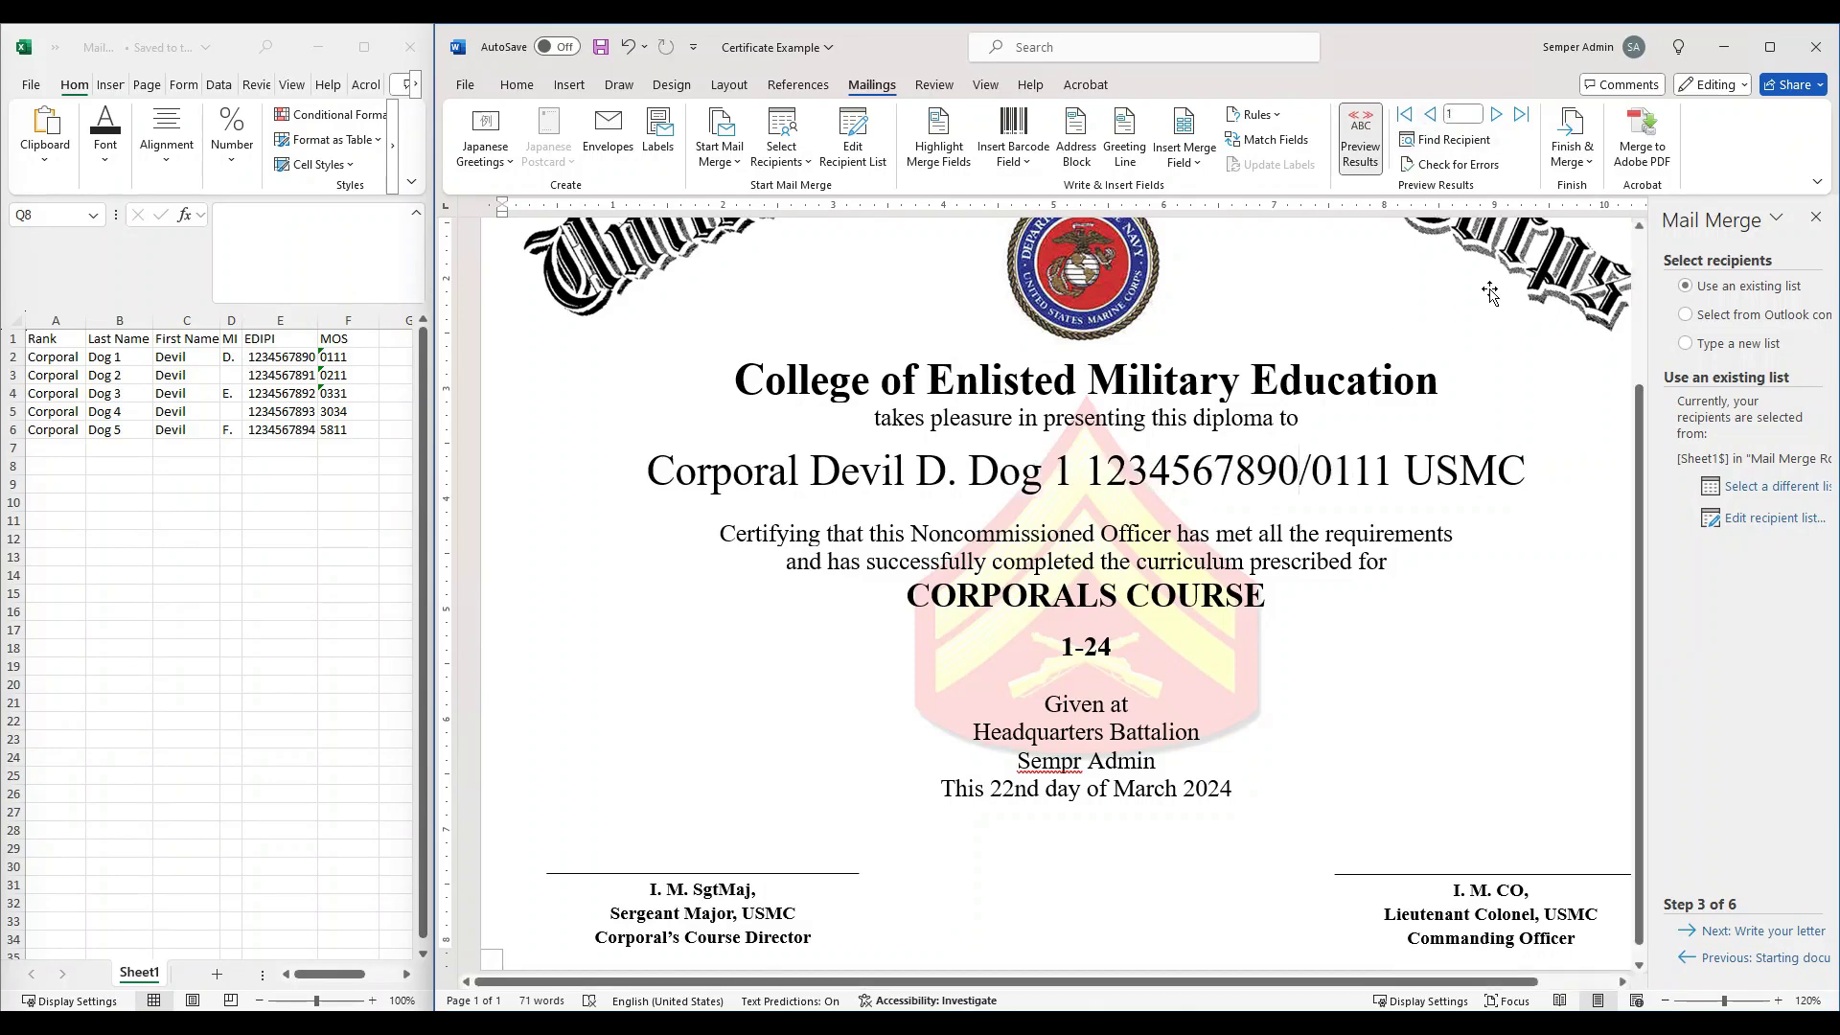
- Choose Finish & Merge > Print Documents and set the Merge to Printer range to From
{"action": "left_click", "coordinate": [1581, 161]}
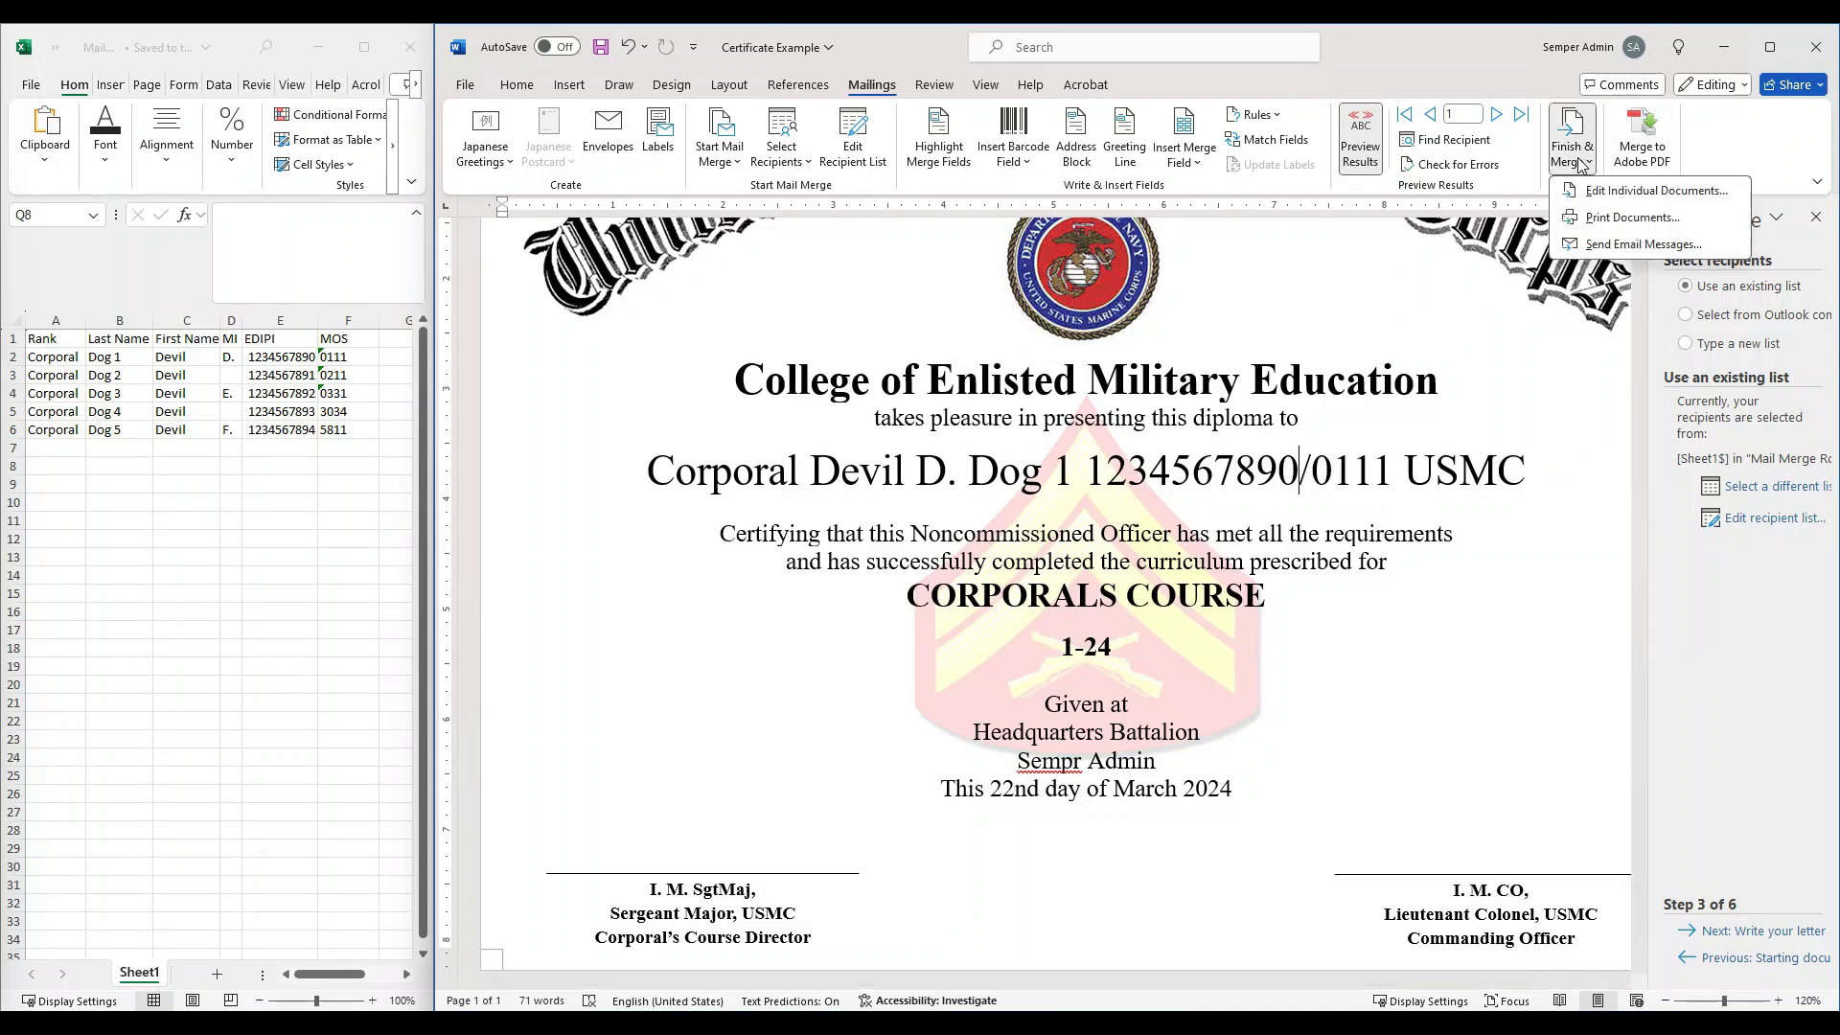
{"action": "left_click", "coordinate": [1645, 224]}
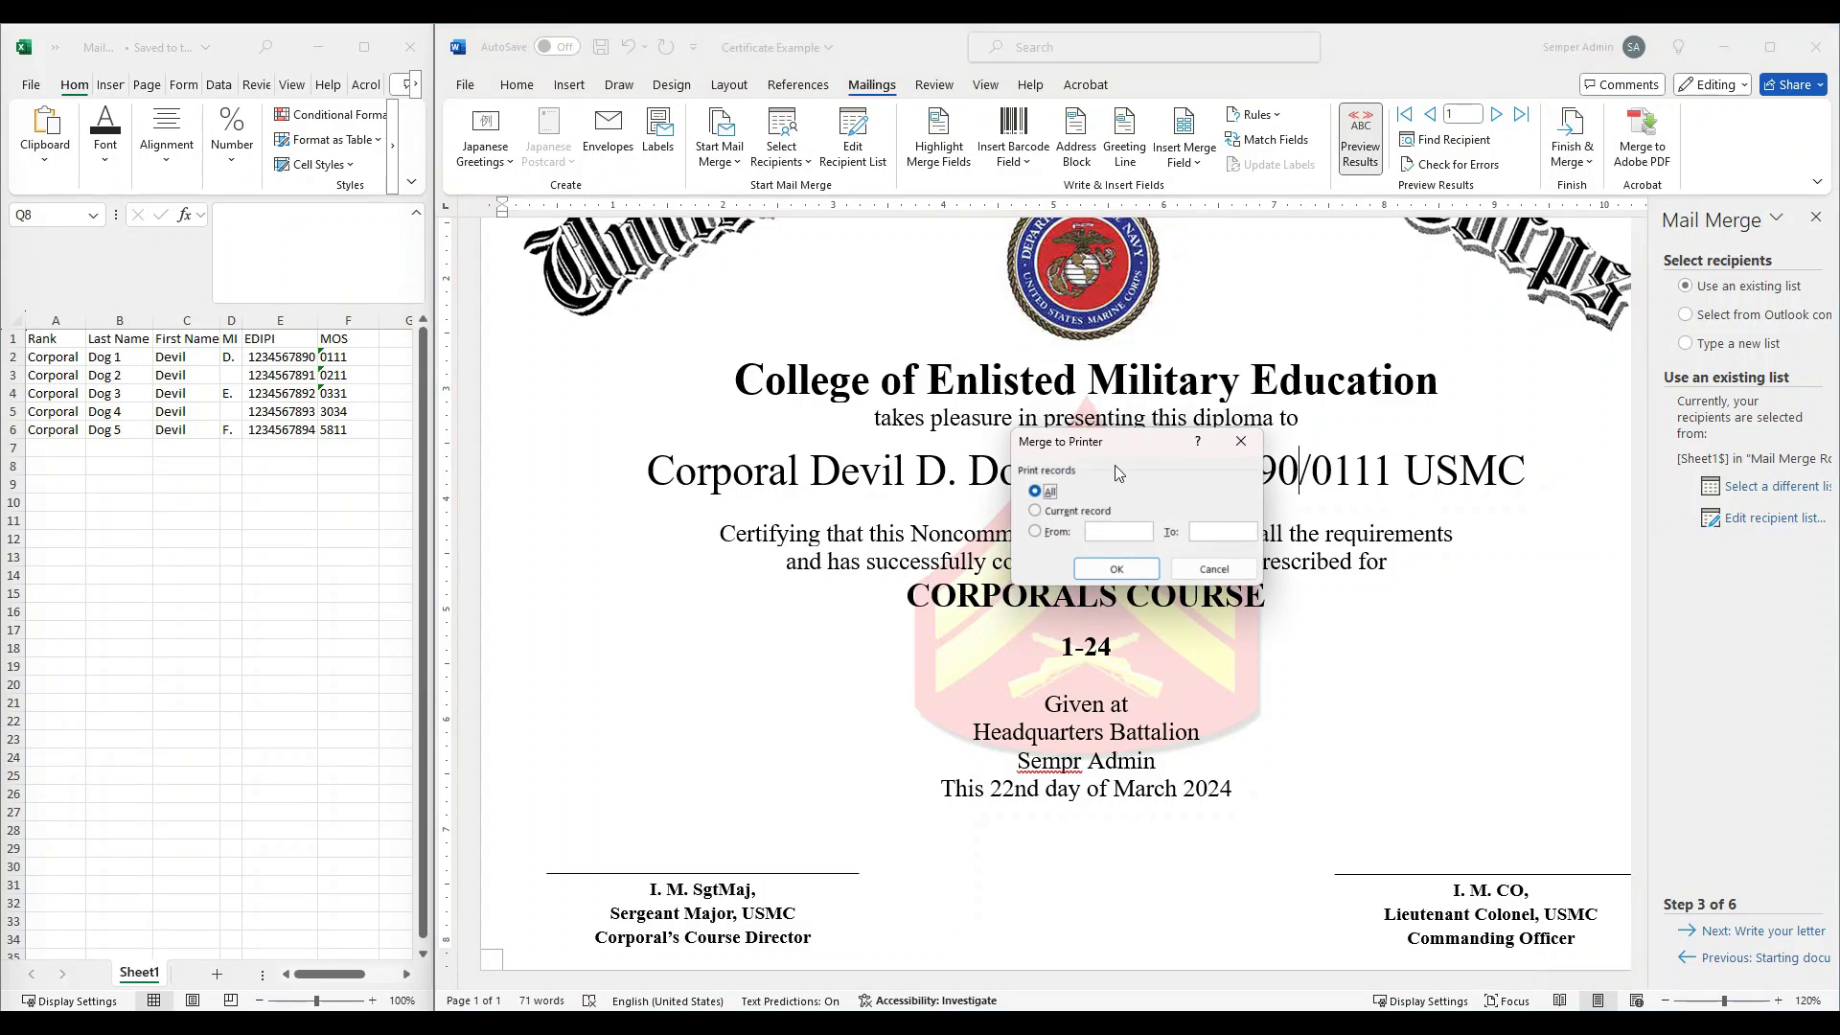
{"action": "left_click", "coordinate": [1037, 532]}
- Cancel the Merge to Printer dialog and select the slash between EDIPI and MOS
{"action": "left_click", "coordinate": [1212, 568]}
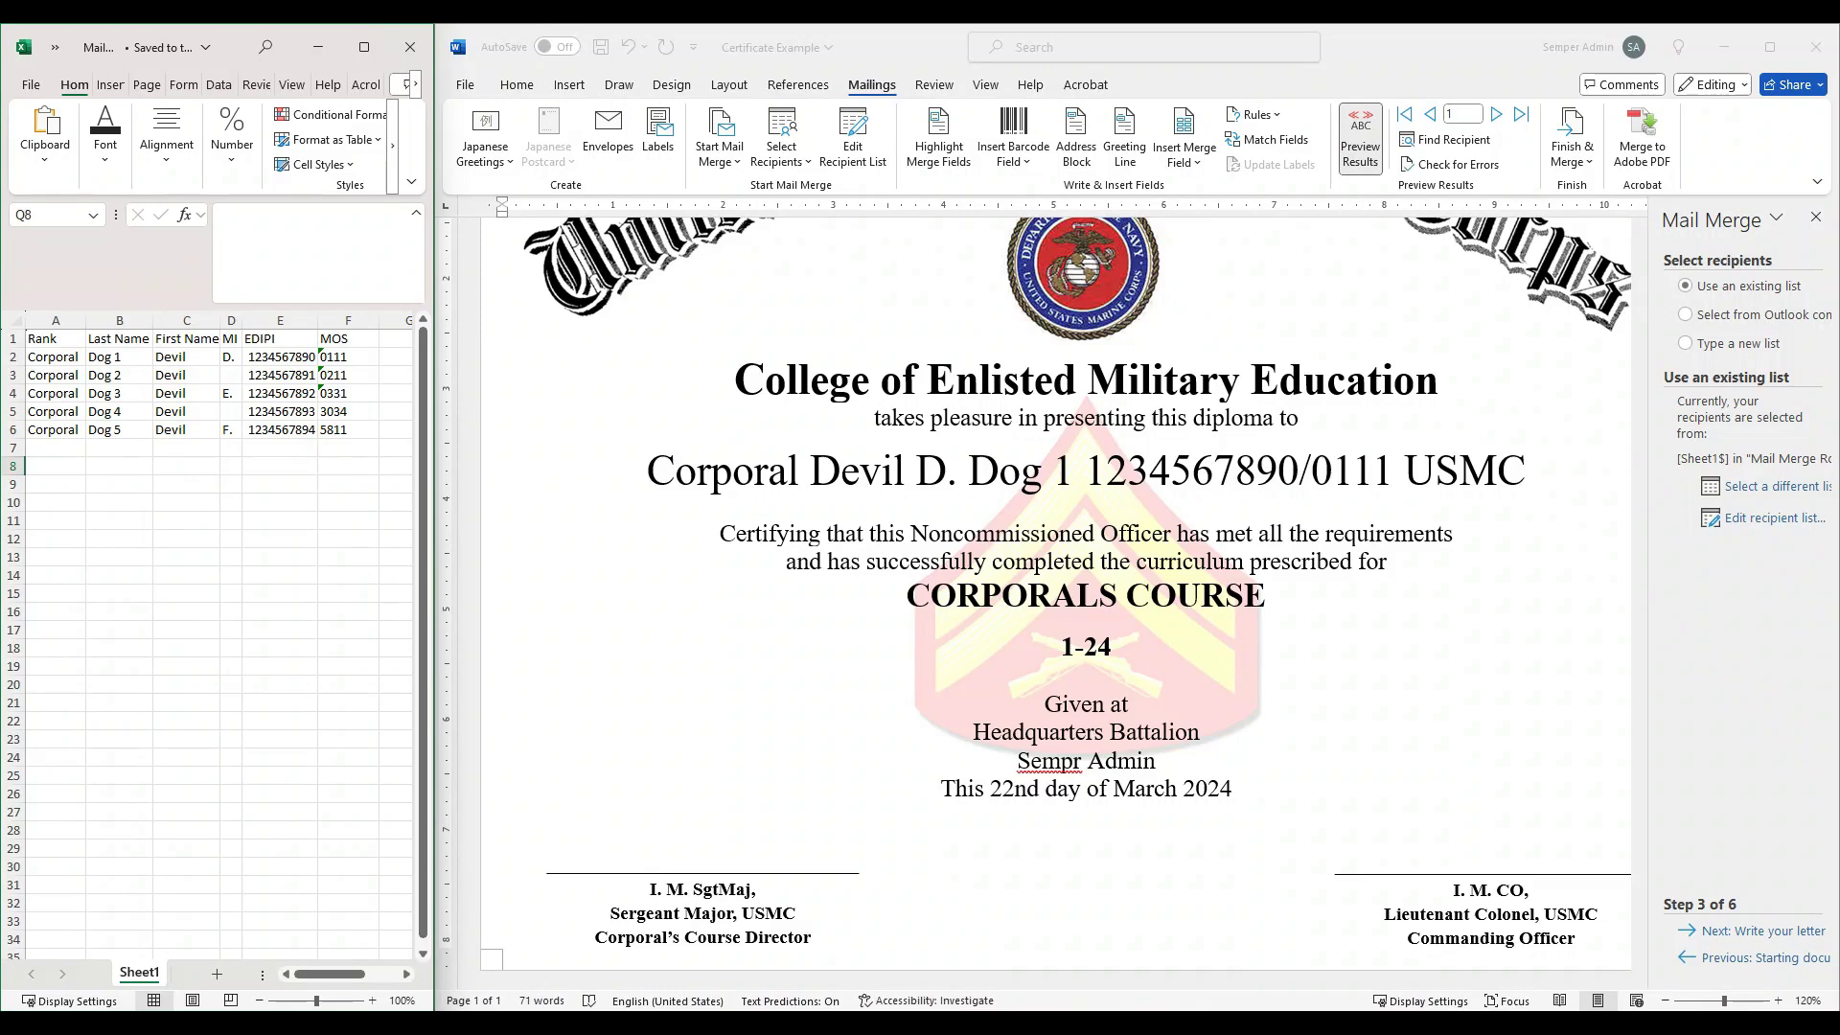
{"action": "left_click", "coordinate": [1313, 474]}
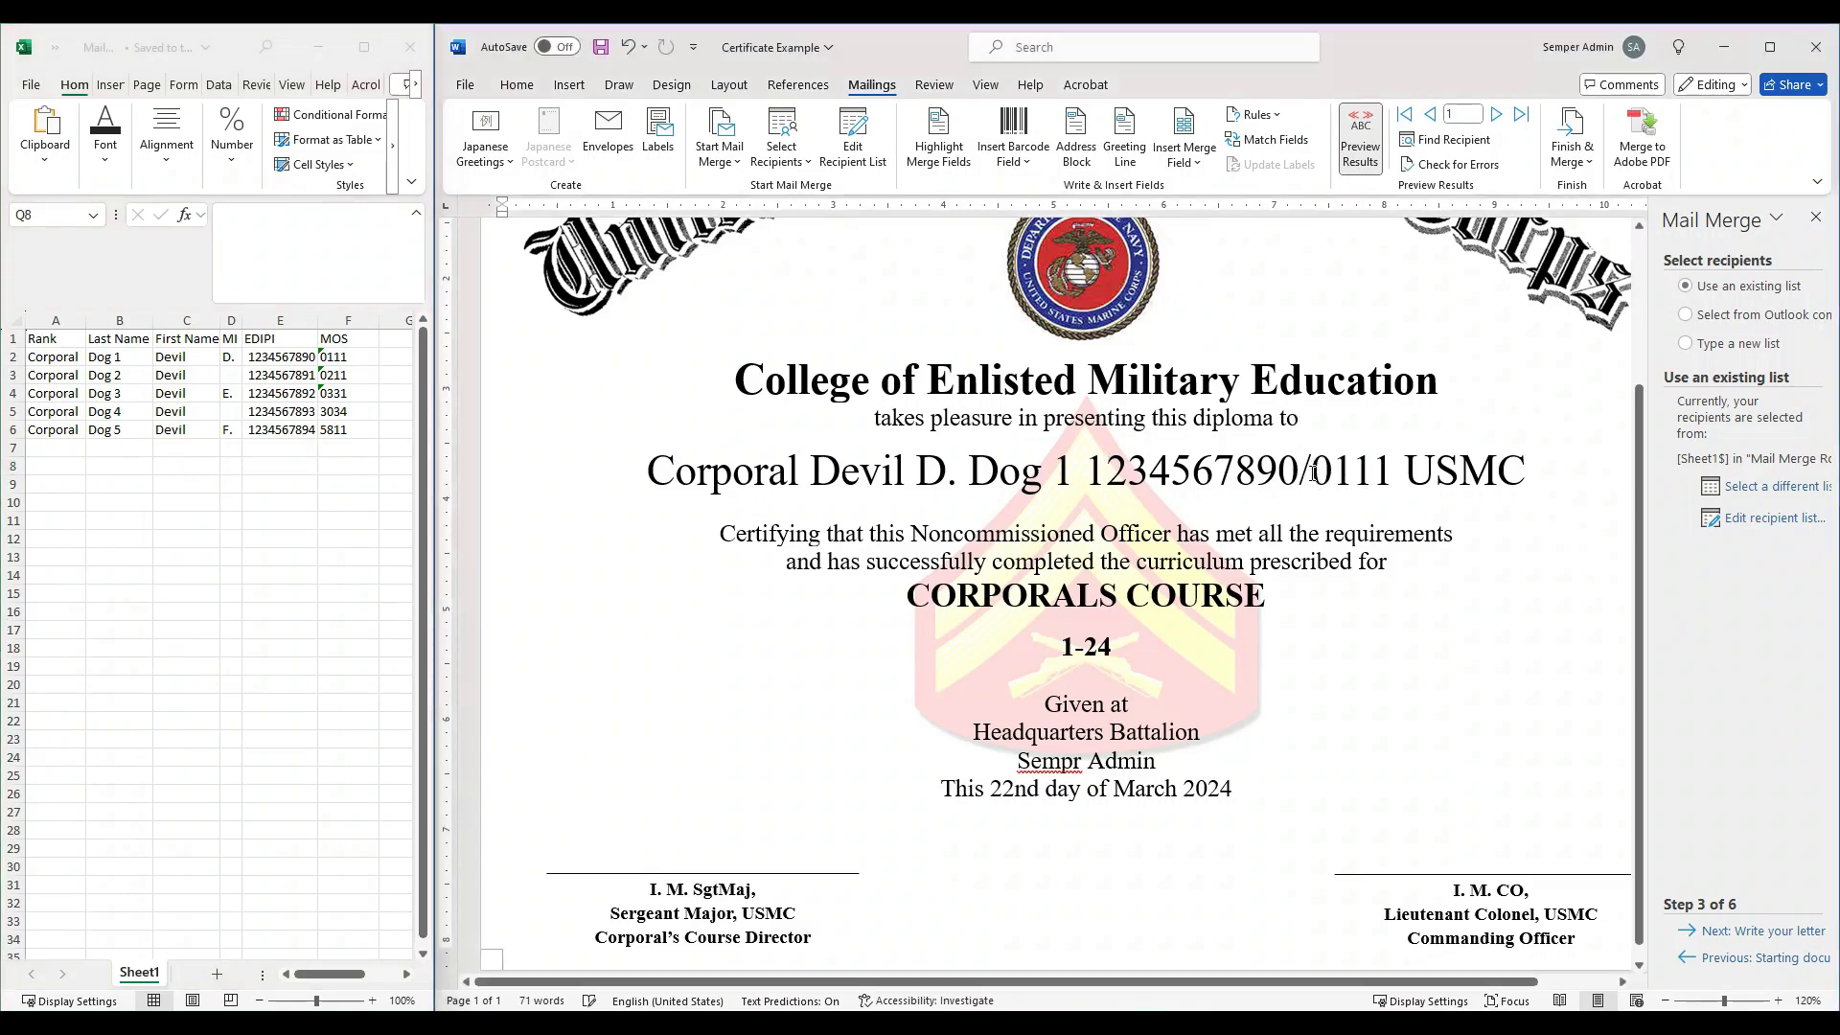
{"action": "double_click", "coordinate": [1315, 484]}
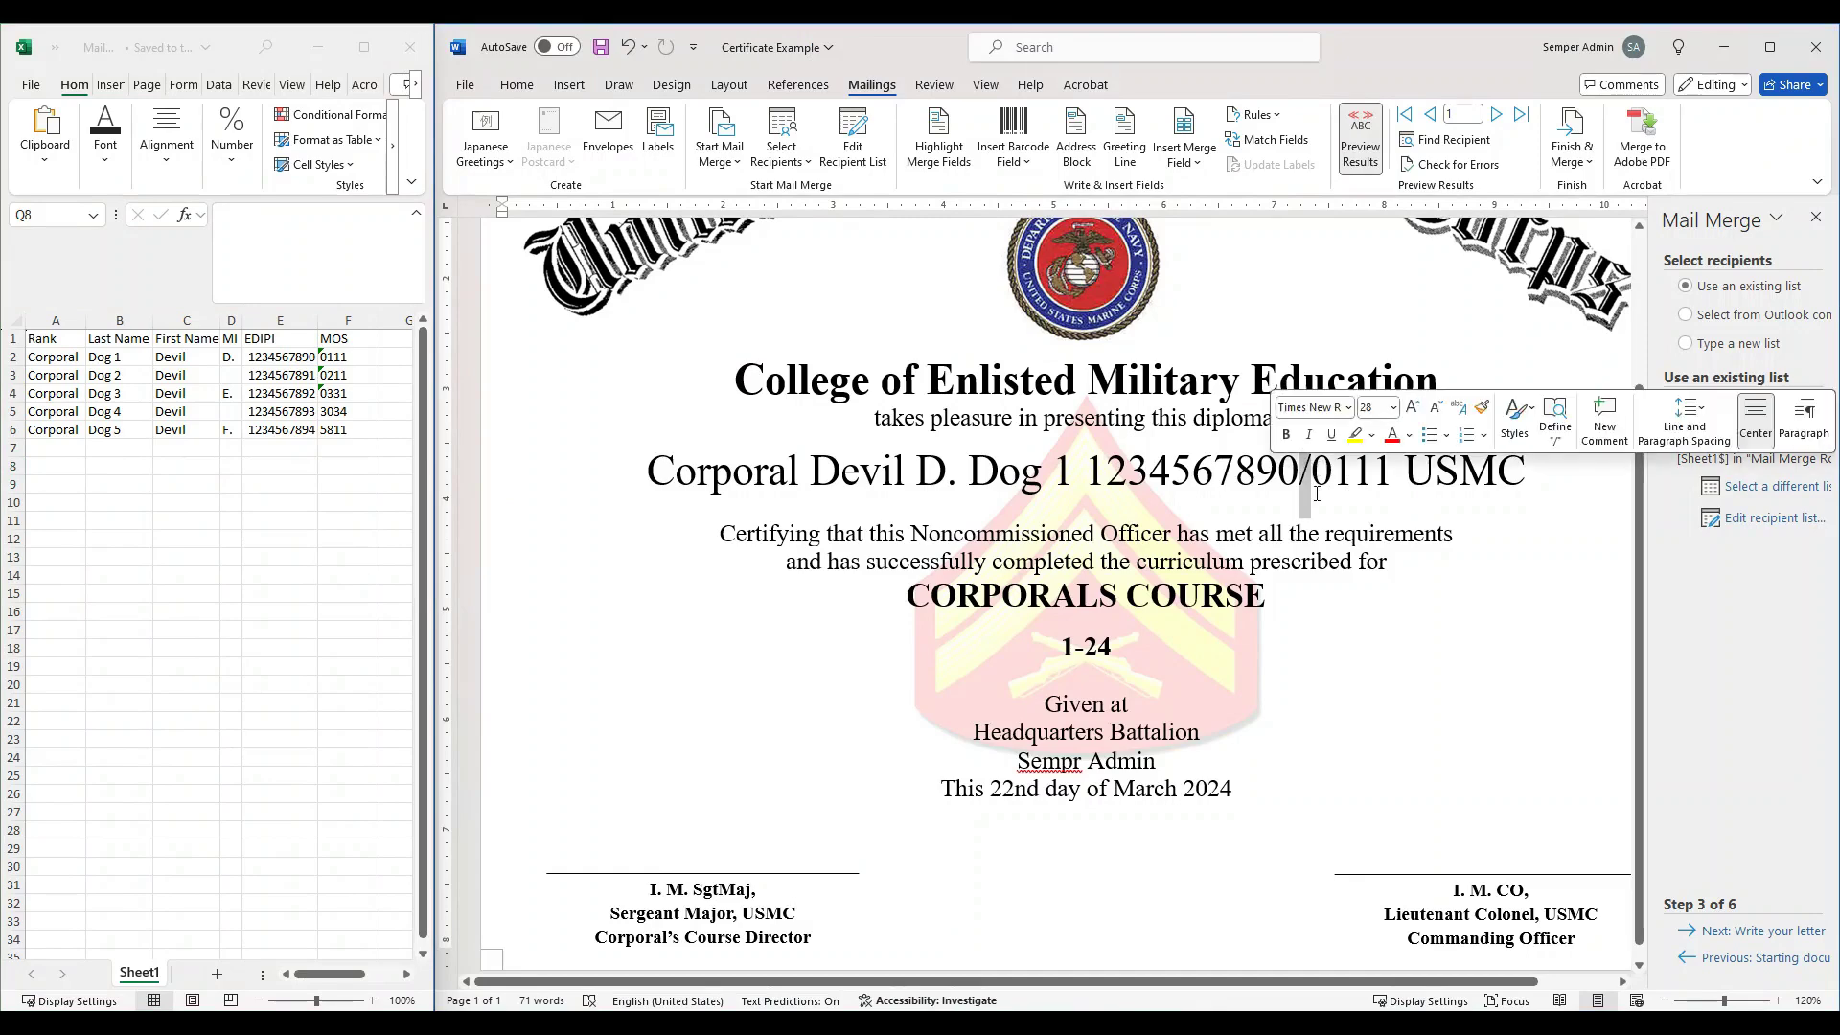